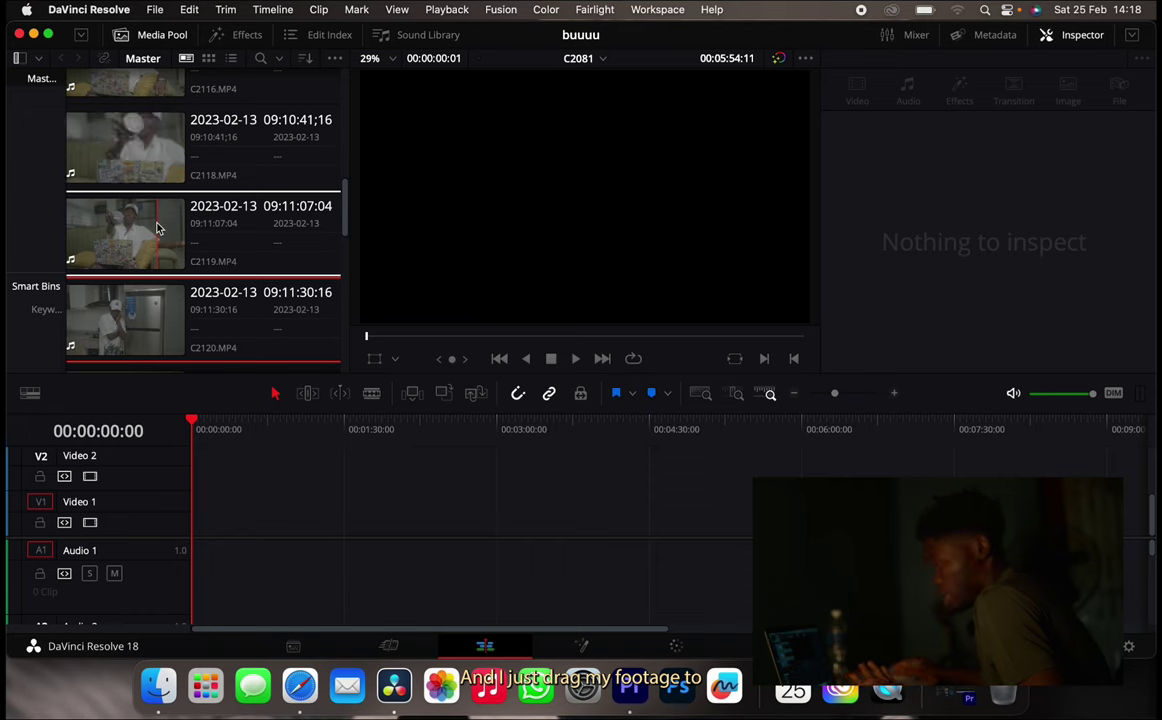
- Place clip C2119 from the Media Pool at the start of Video 1 and select it
{"action": "left_click_drag", "start_coordinate": [131, 228], "coordinate": [174, 526]}
{"action": "left_click", "coordinate": [216, 518]}
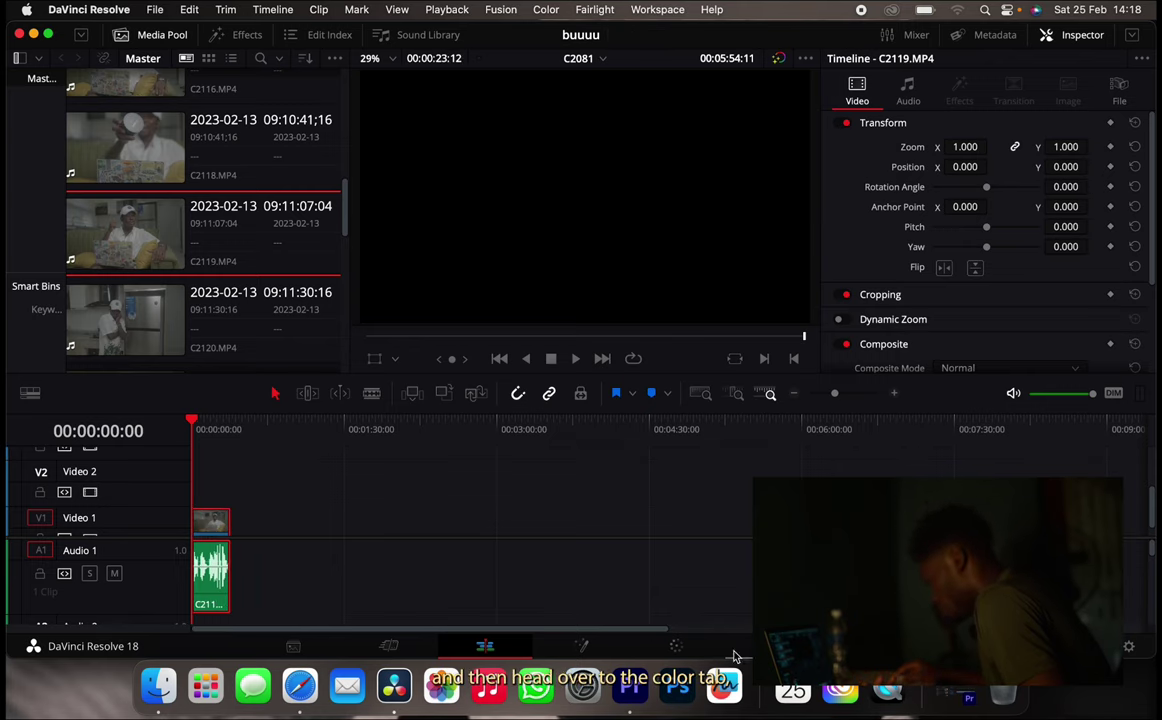
- Switch to the Color page in full-screen mode with the Gallery hidden
{"action": "left_click", "coordinate": [696, 650]}
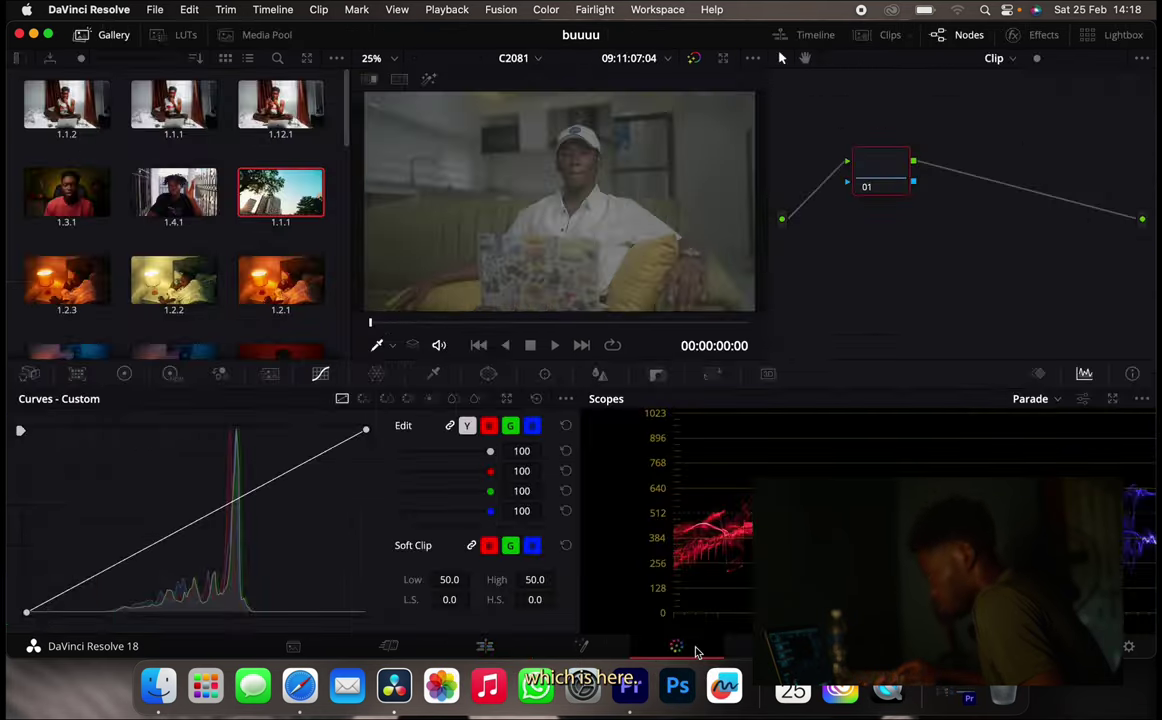
{"action": "left_click", "coordinate": [47, 35]}
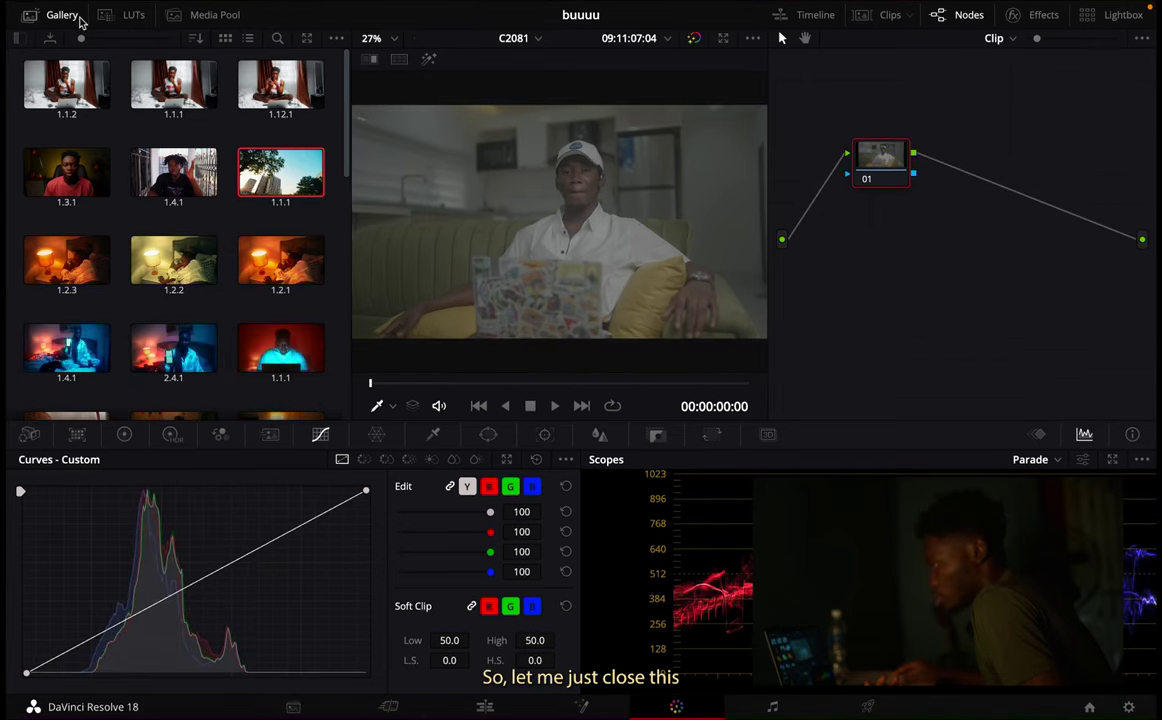
{"action": "left_click", "coordinate": [62, 15]}
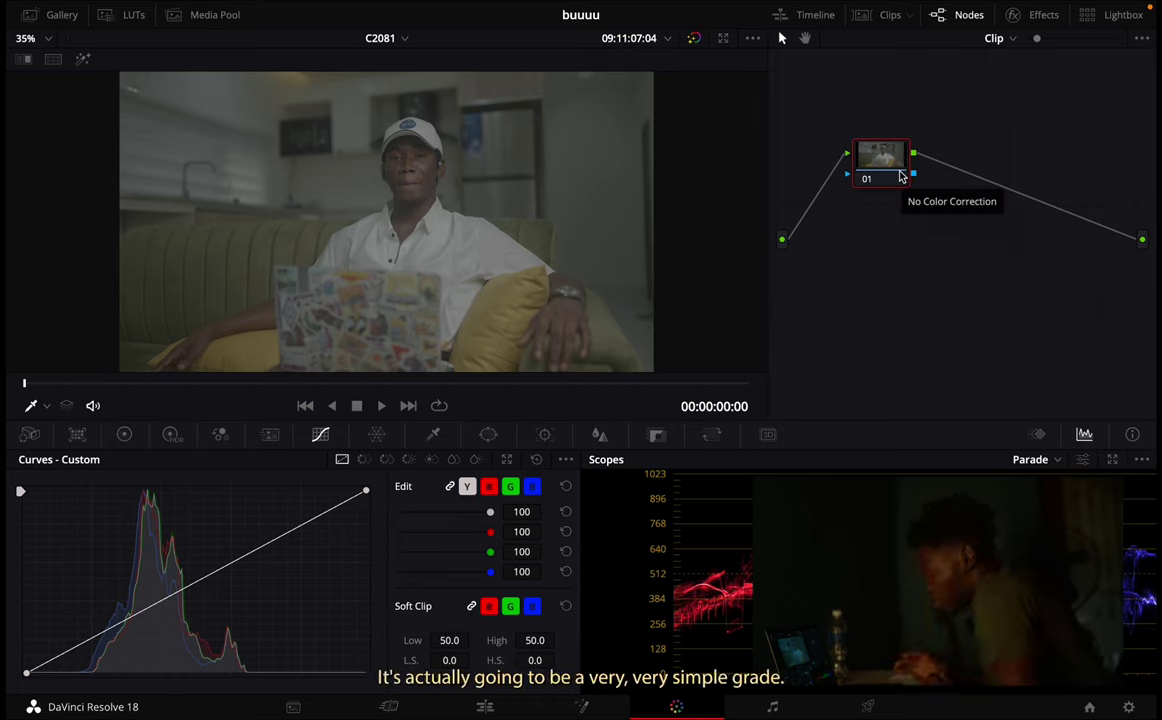
- Add serial nodes and an outside node fed by node 03, then spread nodes 01–04 apart
{"action": "key", "text": "alt+s"}
{"action": "key", "text": "alt+s"}
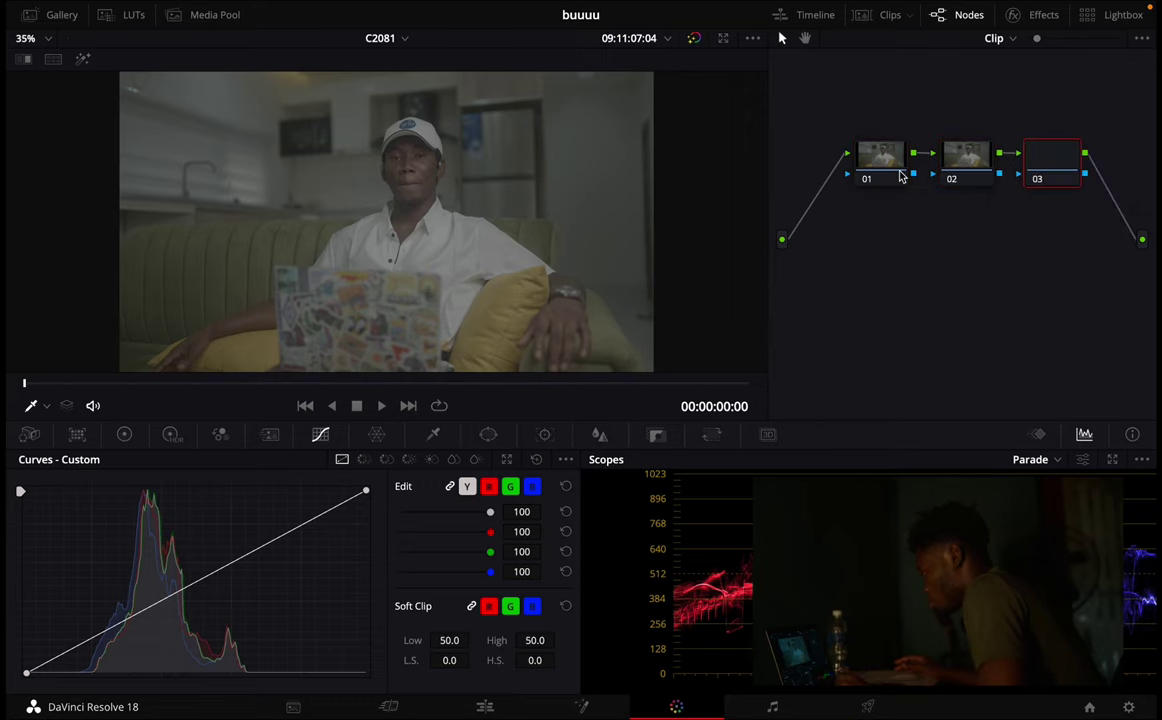
{"action": "key", "text": "alt+o"}
{"action": "left_click_drag", "start_coordinate": [835, 215], "coordinate": [968, 272]}
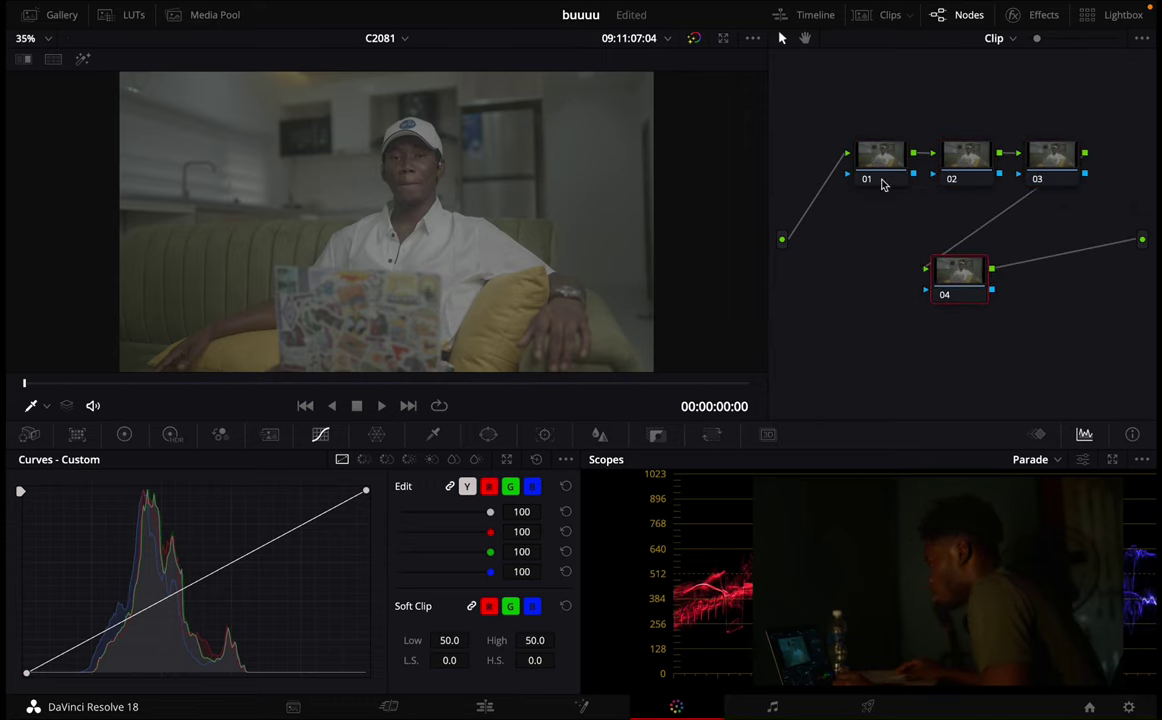
{"action": "left_click_drag", "start_coordinate": [882, 182], "coordinate": [865, 149]}
{"action": "left_click_drag", "start_coordinate": [948, 175], "coordinate": [846, 226]}
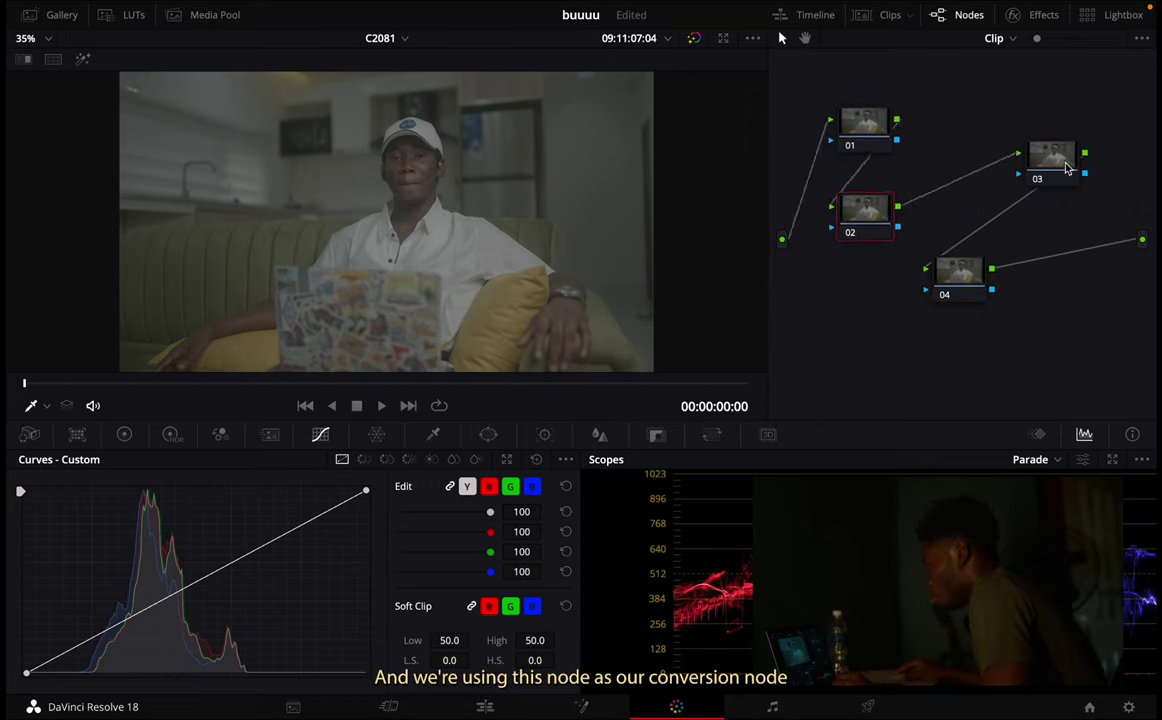
{"action": "left_click_drag", "start_coordinate": [1067, 168], "coordinate": [1007, 137]}
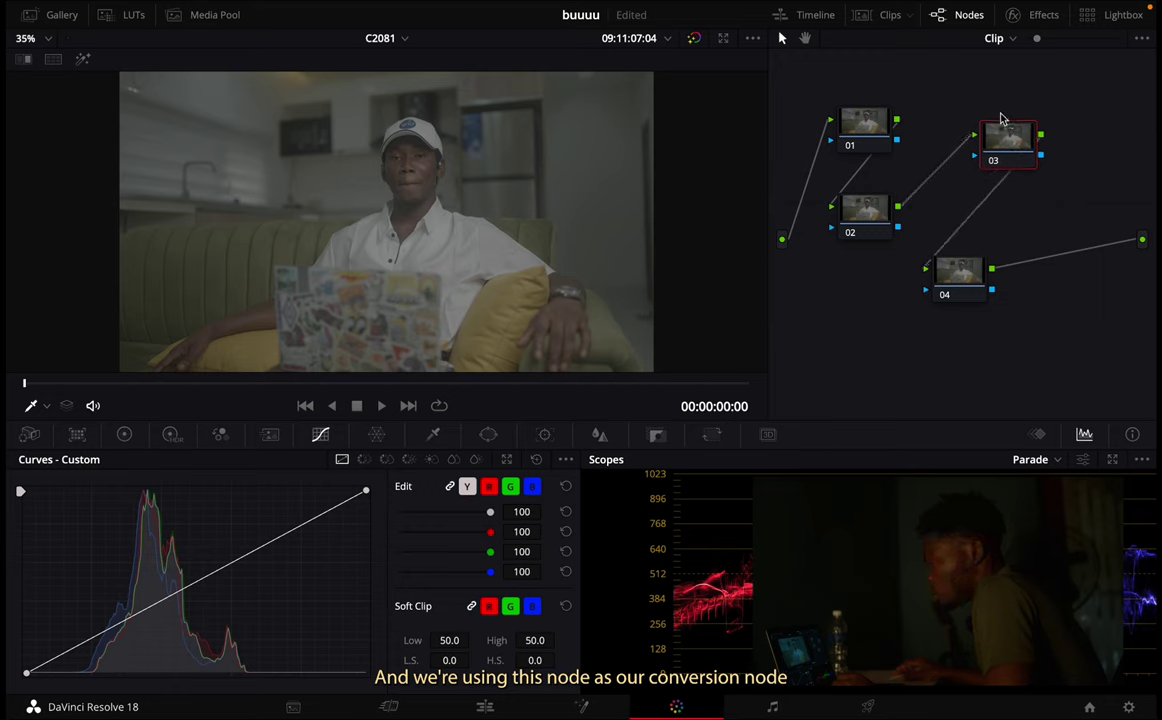
- Label node 03 'conversion' and node 04 'liut', moving node 04 further right
{"action": "right_click", "coordinate": [1000, 135]}
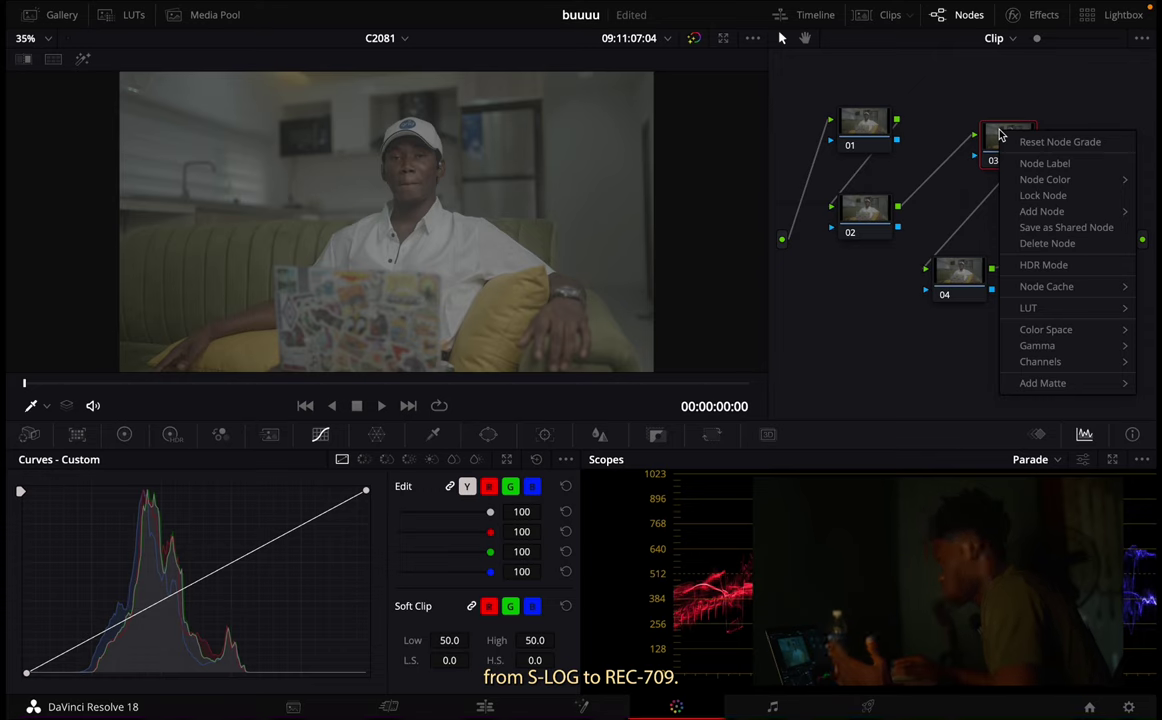
{"action": "left_click", "coordinate": [1045, 162]}
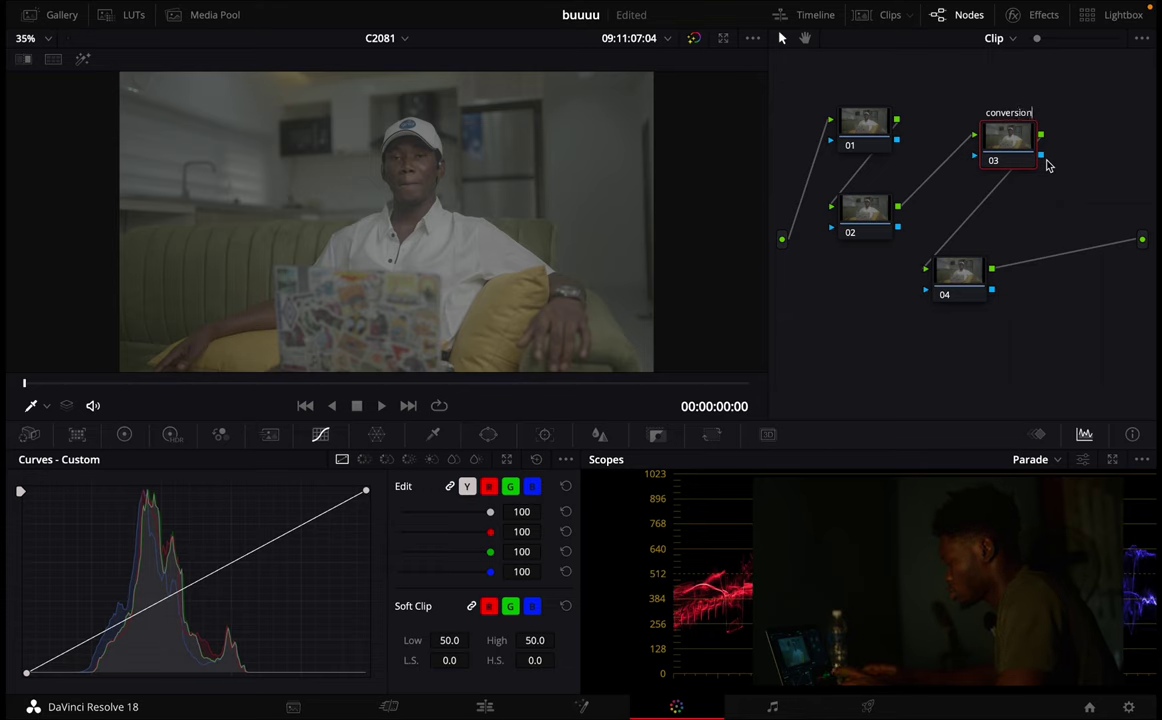
{"action": "left_click", "coordinate": [958, 272]}
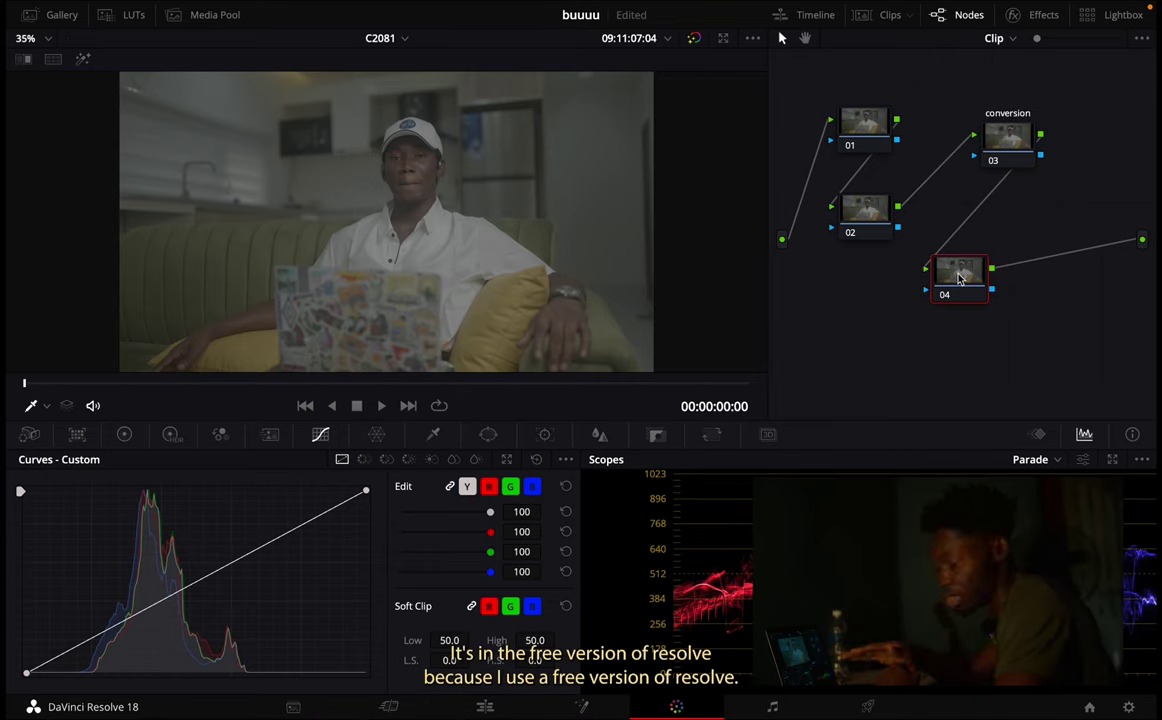
{"action": "right_click", "coordinate": [958, 278]}
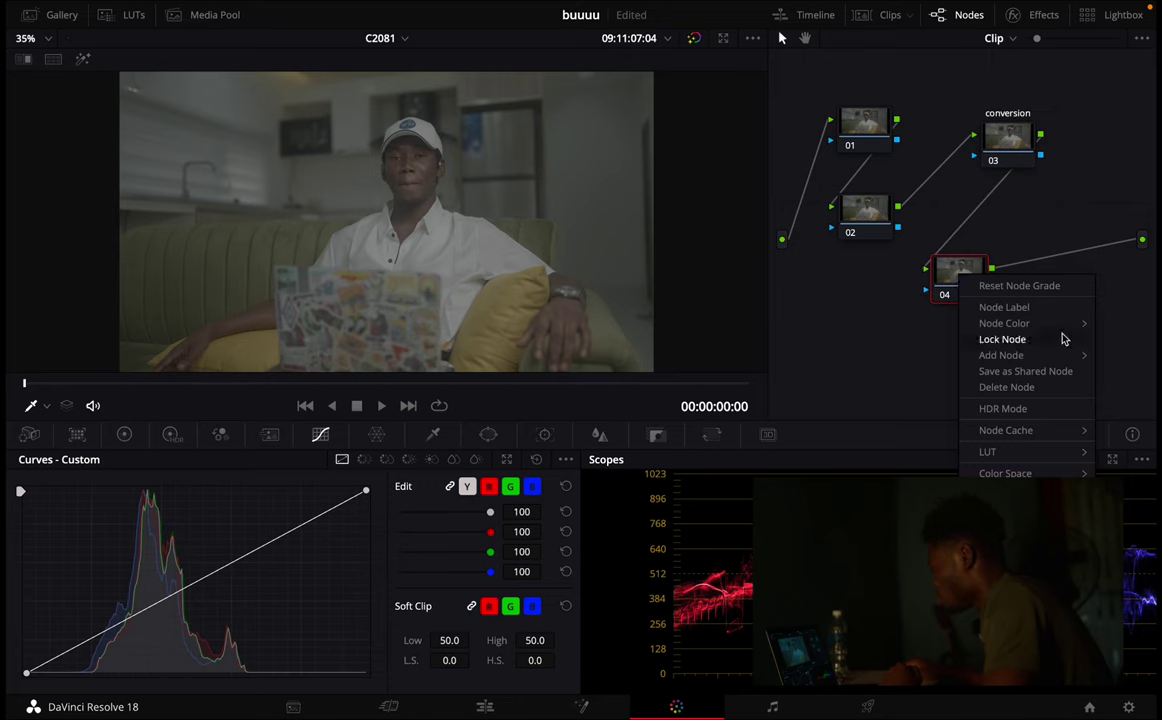
{"action": "left_click", "coordinate": [1032, 309]}
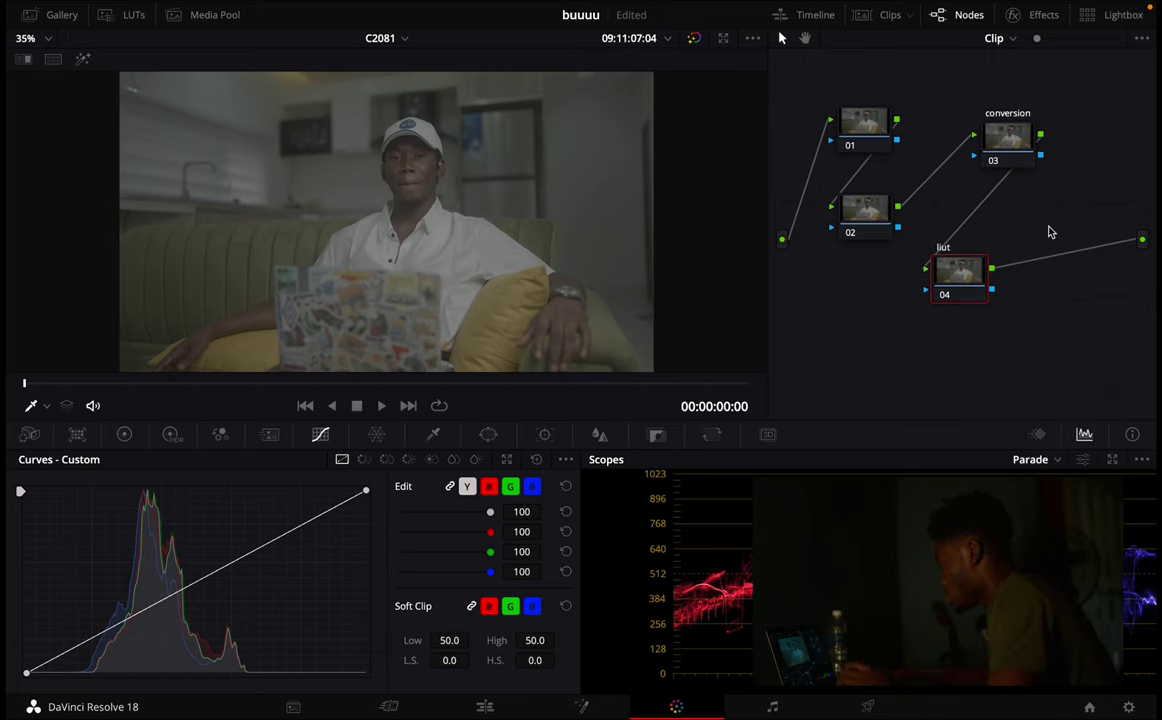
{"action": "left_click_drag", "start_coordinate": [978, 286], "coordinate": [1036, 283]}
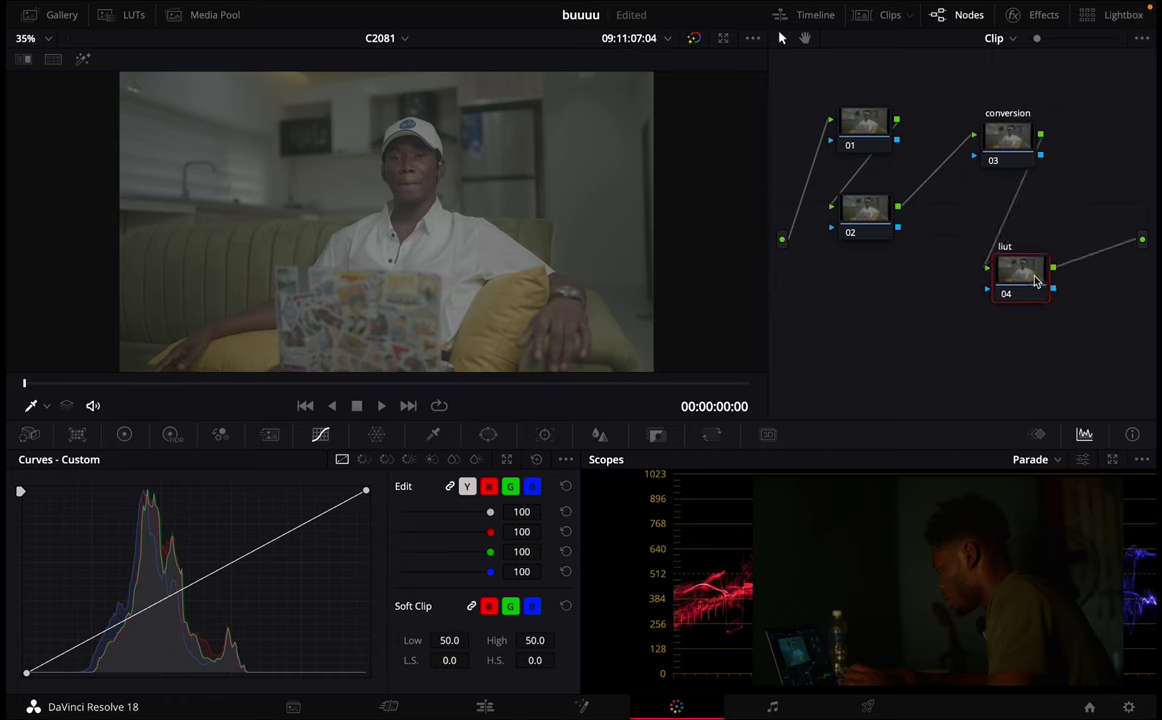
- Label node 01 'correction', then reselect the conversion node
{"action": "right_click", "coordinate": [865, 124]}
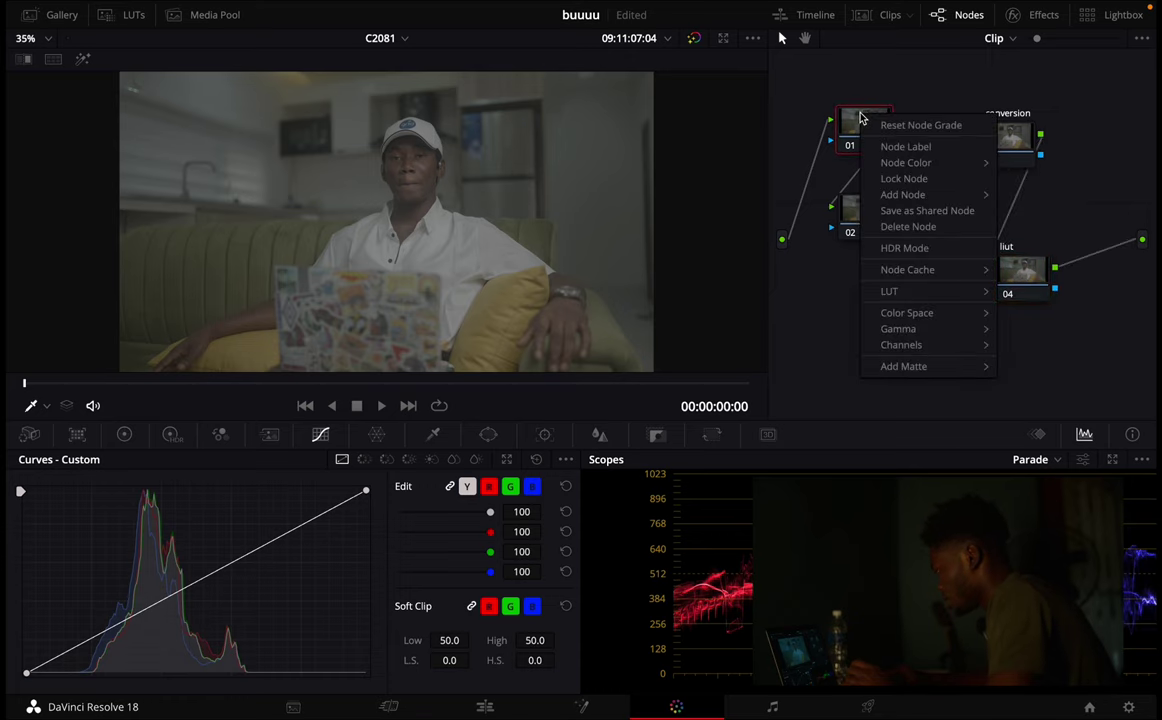
{"action": "left_click", "coordinate": [905, 150]}
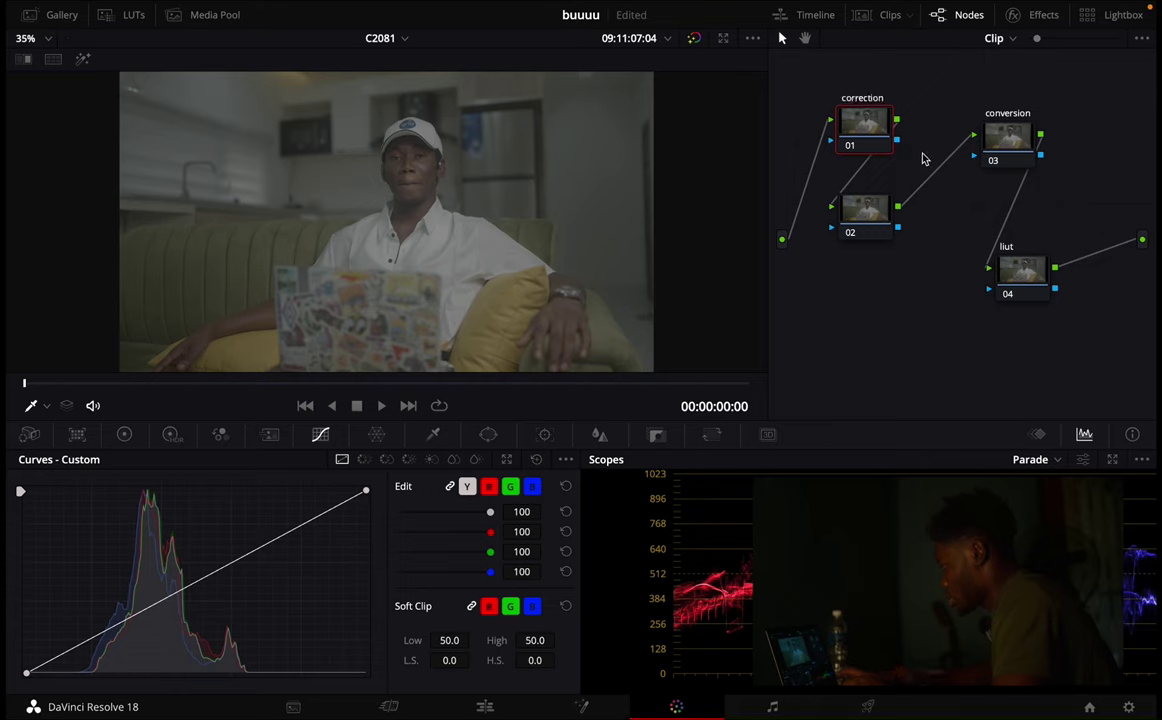
{"action": "left_click", "coordinate": [868, 218]}
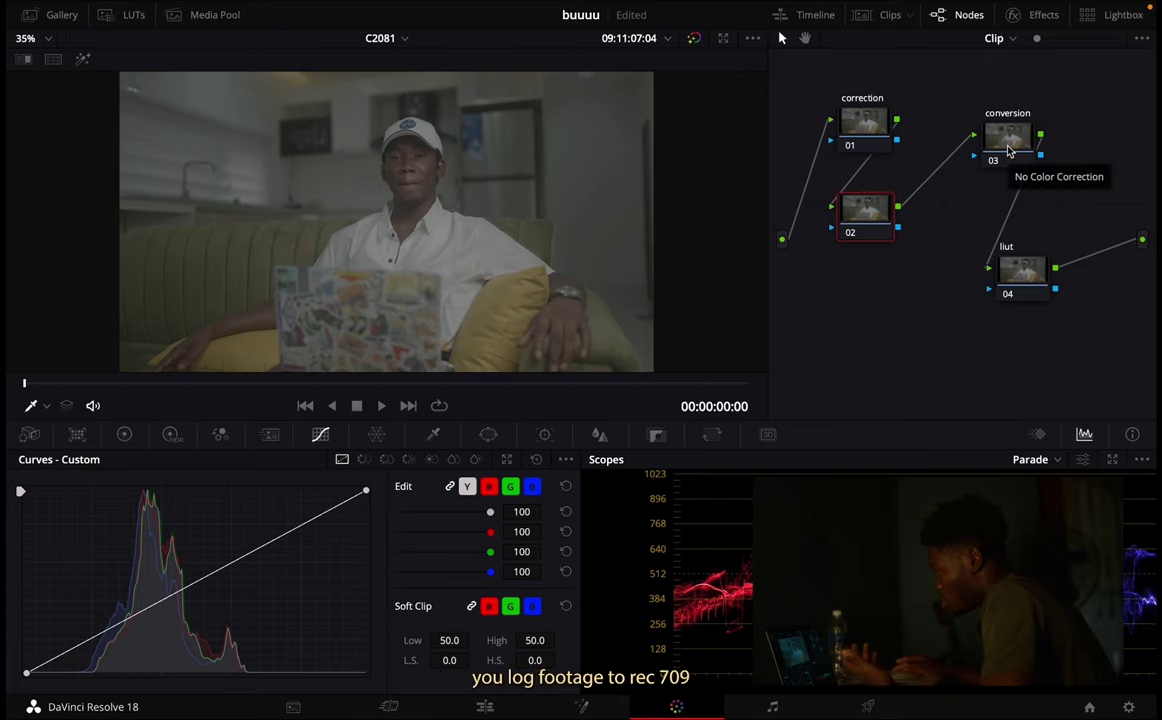
{"action": "left_click", "coordinate": [1009, 148]}
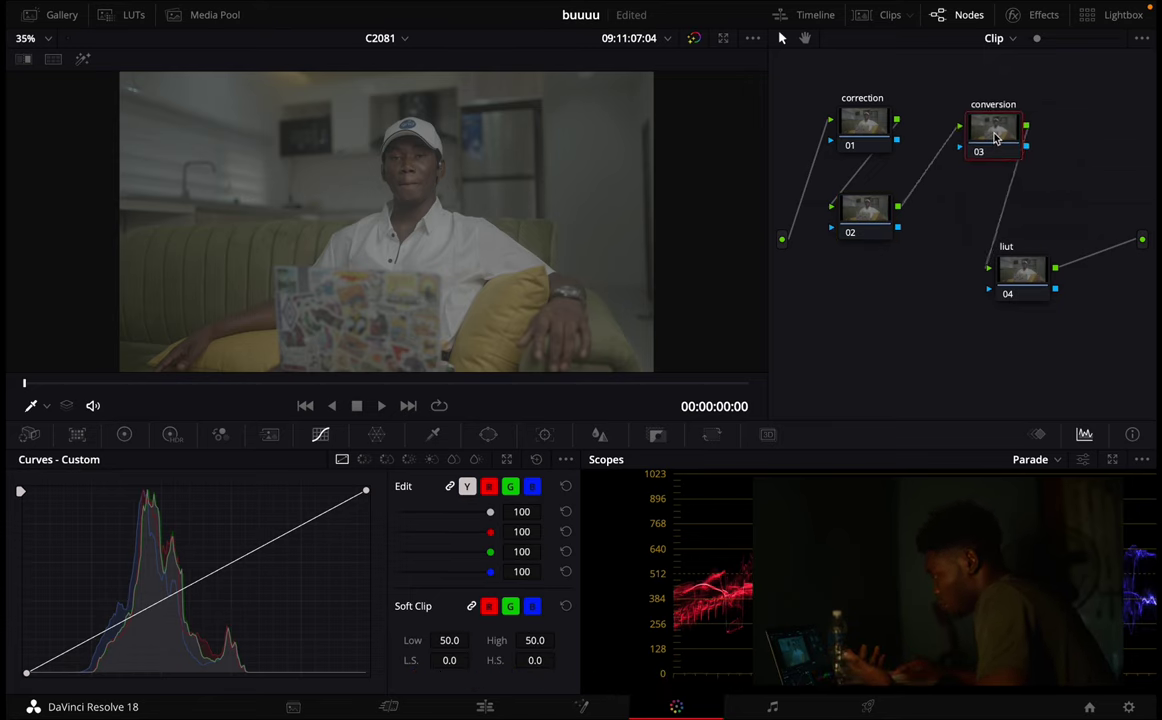
- Apply Color Space Transform to the conversion node with Sony S-Gamut3.Cine / S-Log3 input
{"action": "left_click", "coordinate": [1038, 14]}
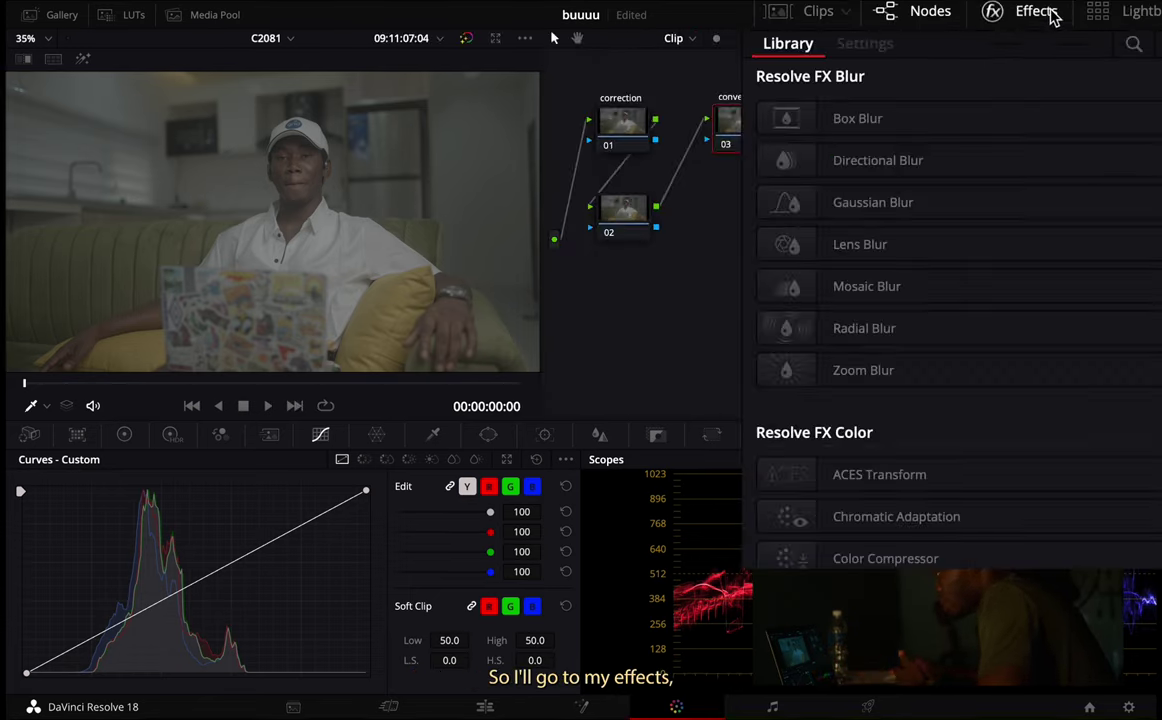
{"action": "left_click", "coordinate": [1133, 47]}
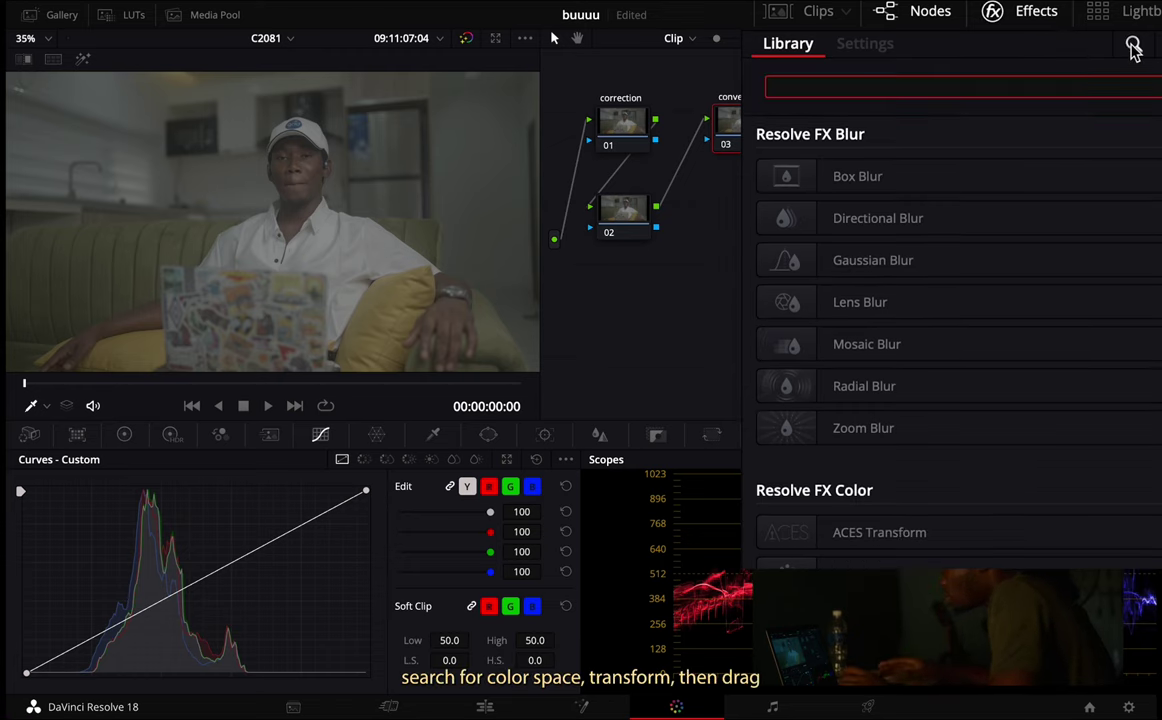
{"action": "type", "text": "color"}
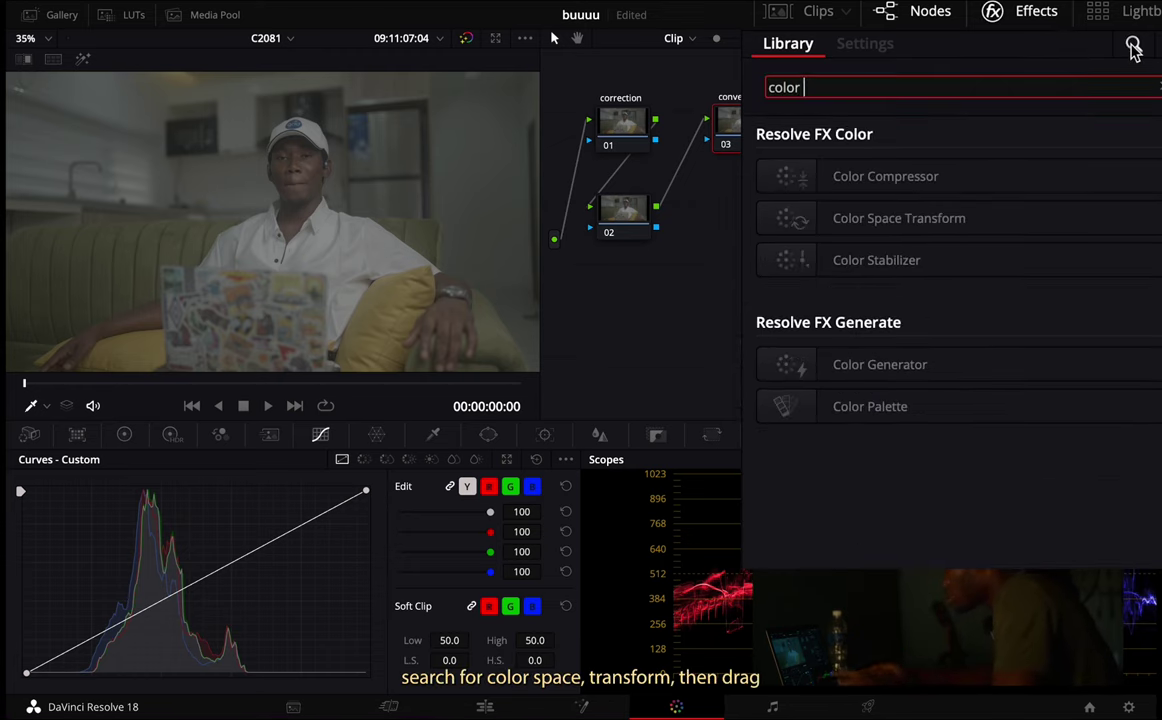
{"action": "left_click_drag", "start_coordinate": [990, 218], "coordinate": [738, 143]}
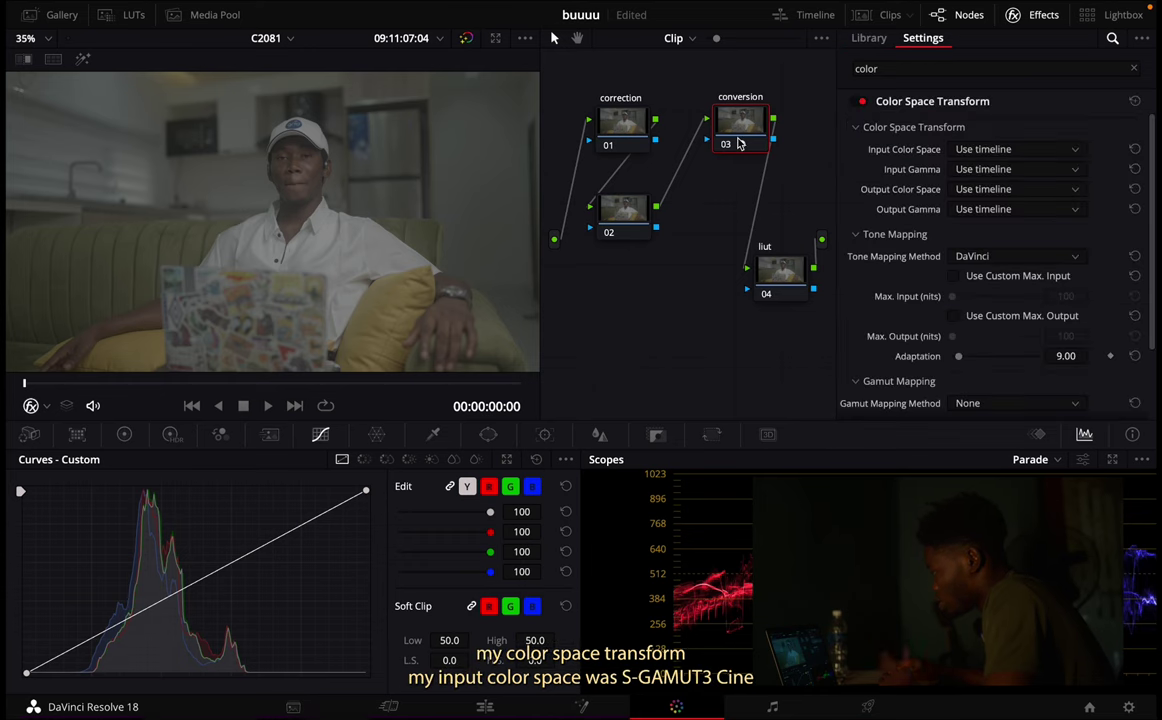
{"action": "left_click", "coordinate": [1045, 150]}
{"action": "scroll", "coordinate": [1065, 262], "scroll_direction": "down", "scroll_amount": 10}
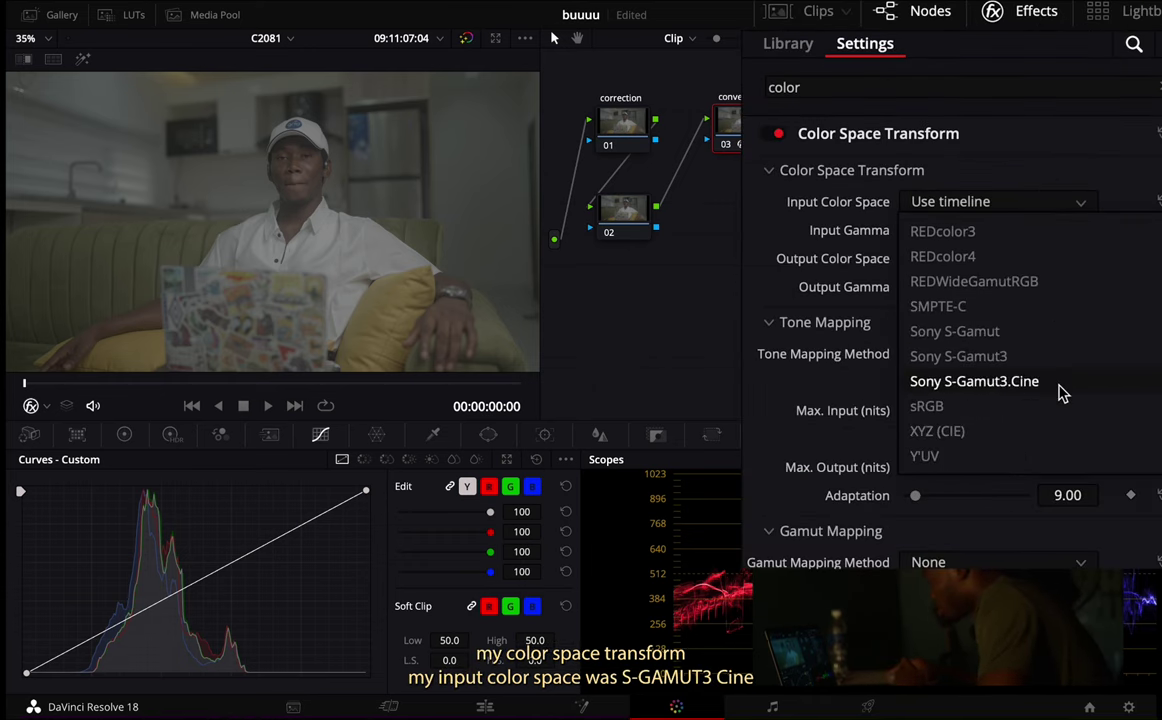
{"action": "left_click", "coordinate": [1060, 385]}
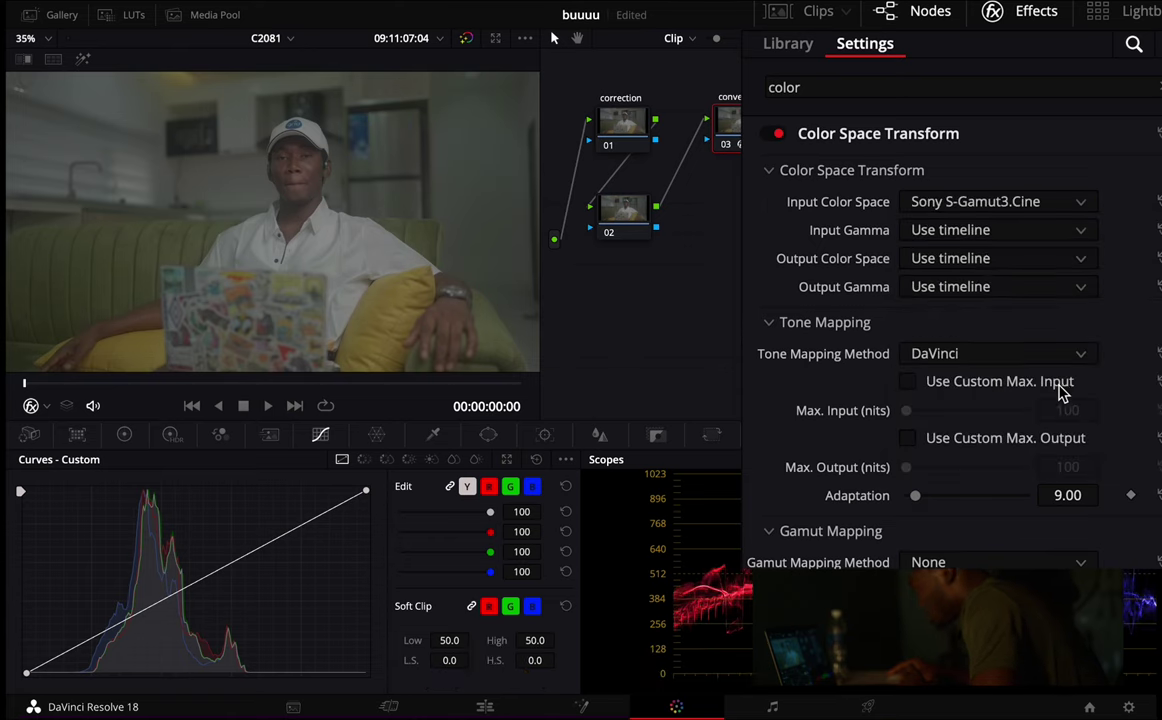
{"action": "left_click", "coordinate": [991, 229]}
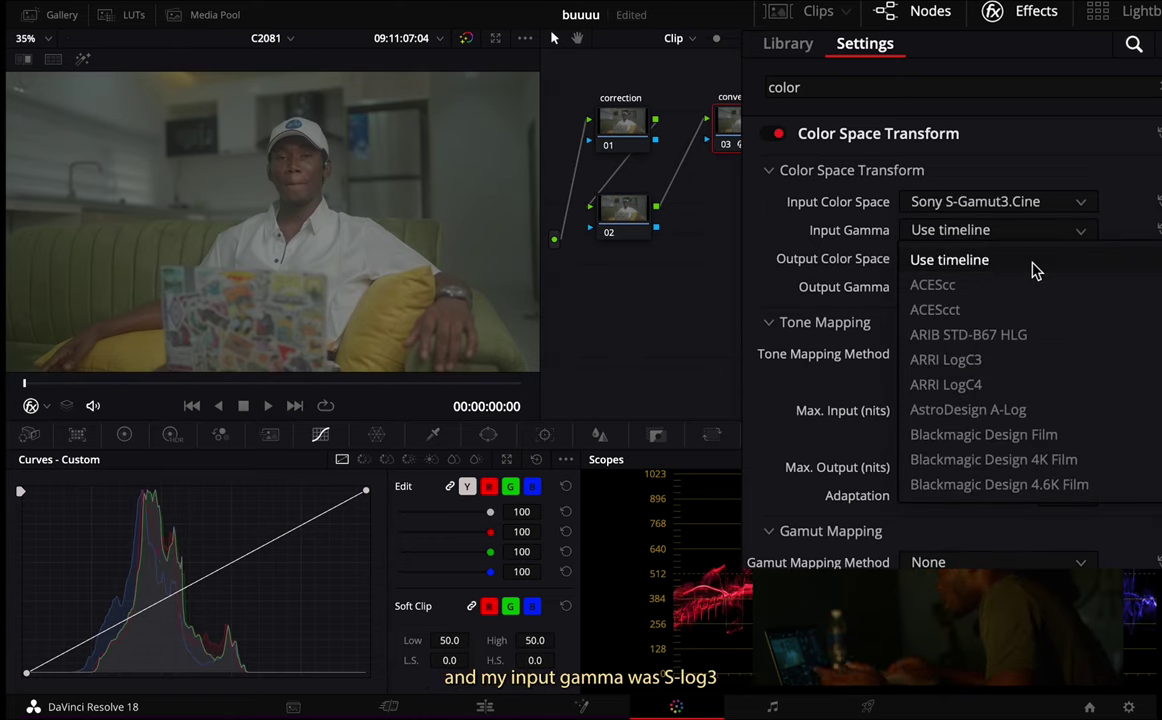
{"action": "scroll", "coordinate": [1034, 270], "scroll_direction": "down", "scroll_amount": 10}
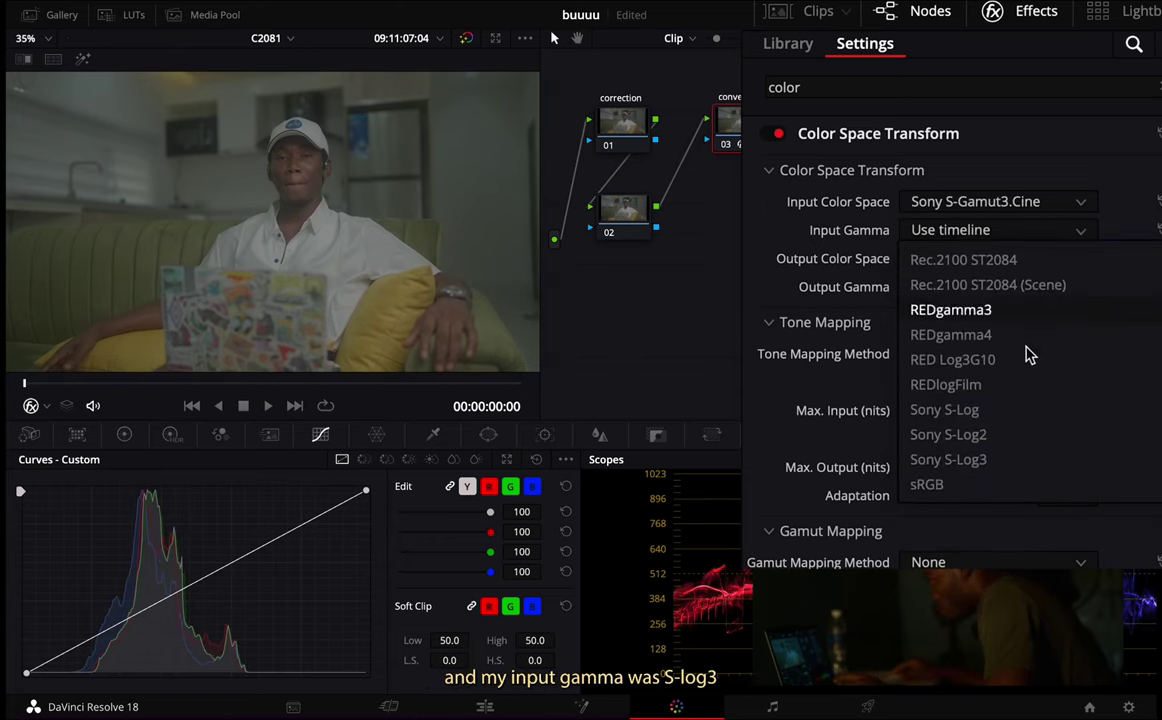
{"action": "left_click", "coordinate": [997, 459]}
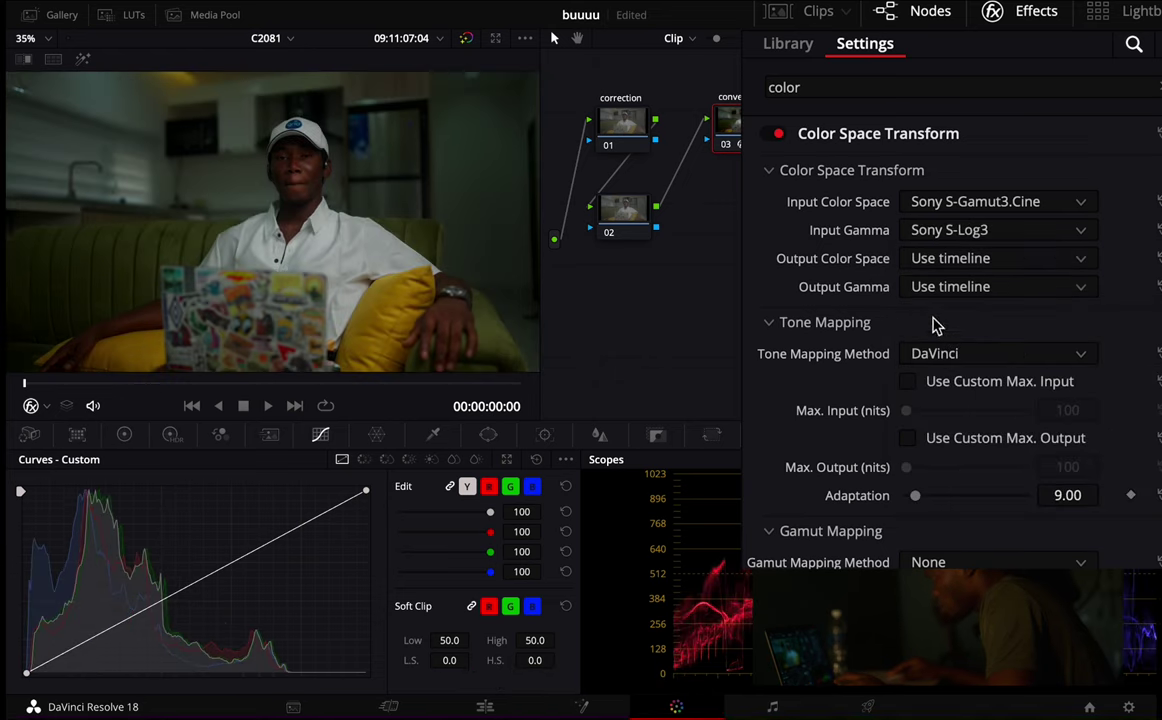
- Set the transform's output to Rec.709 color space with Gamma 2.4
{"action": "left_click", "coordinate": [961, 259]}
{"action": "scroll", "coordinate": [961, 259], "scroll_direction": "down", "scroll_amount": 10}
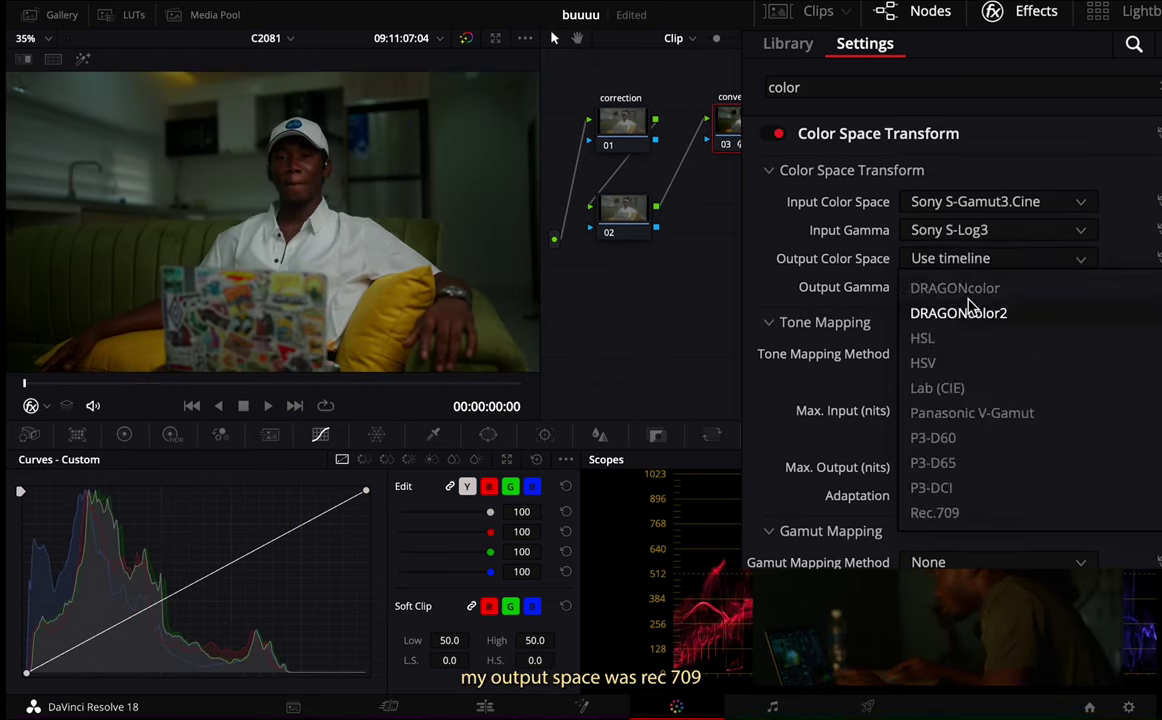
{"action": "left_click", "coordinate": [944, 512]}
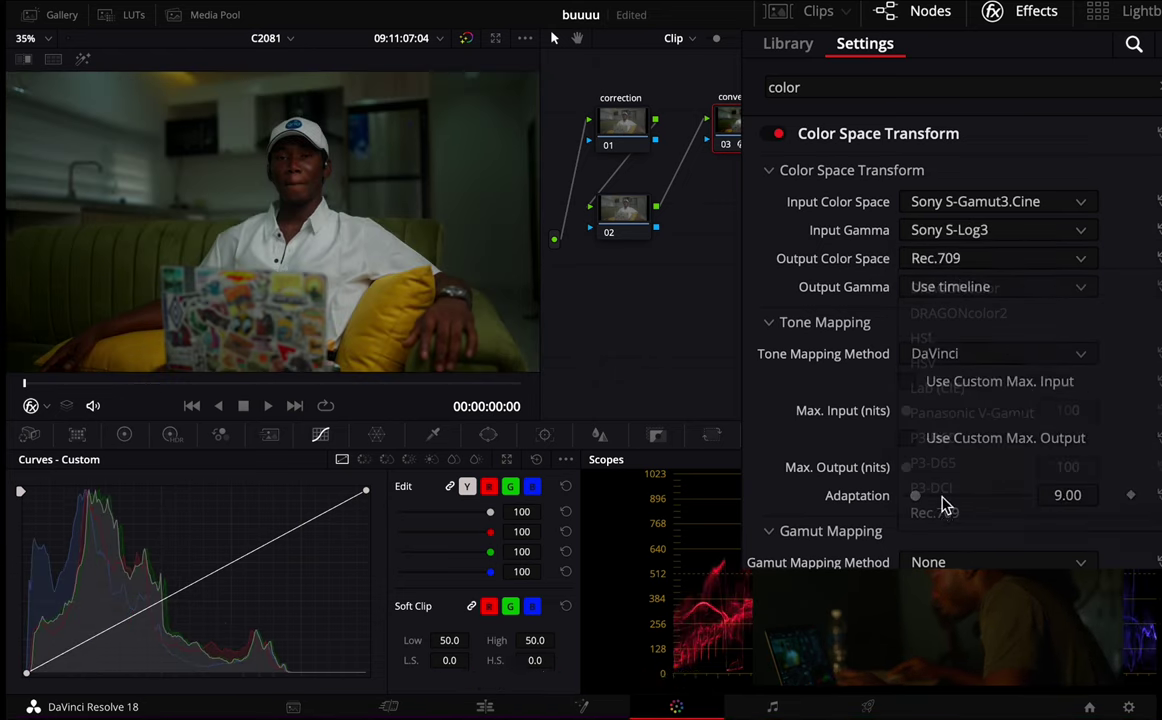
{"action": "left_click", "coordinate": [956, 288]}
{"action": "scroll", "coordinate": [956, 297], "scroll_direction": "down", "scroll_amount": 10}
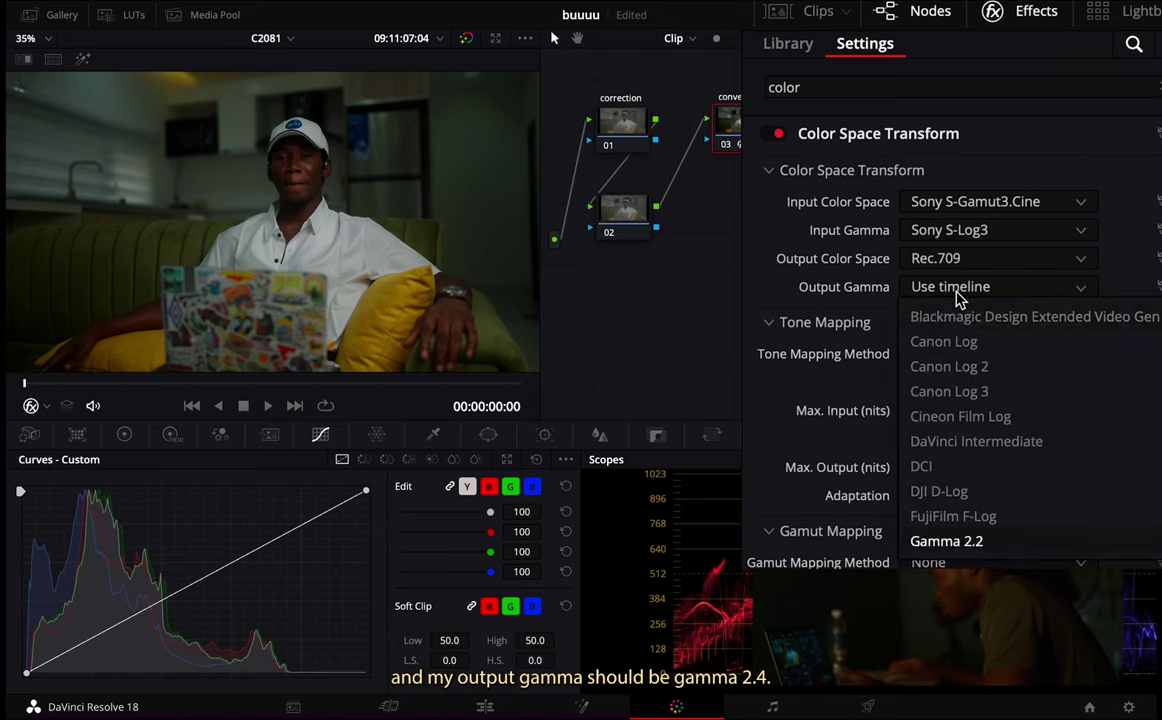
{"action": "scroll", "coordinate": [968, 390], "scroll_direction": "down", "scroll_amount": 4}
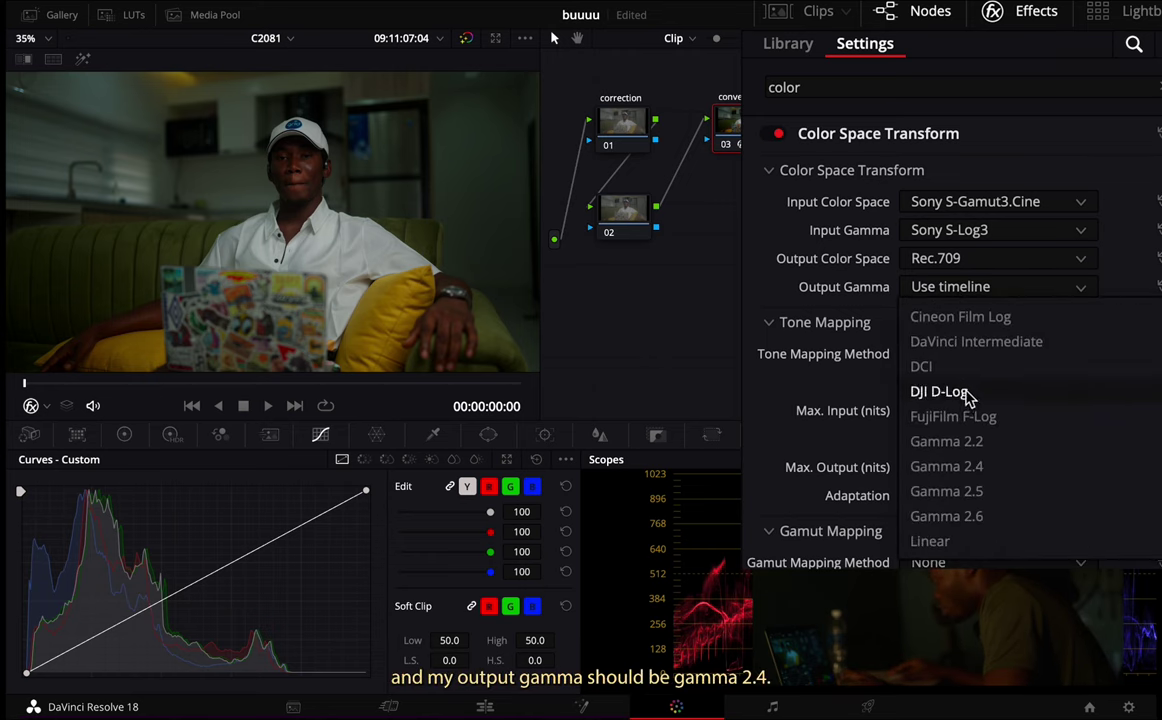
{"action": "left_click", "coordinate": [973, 470]}
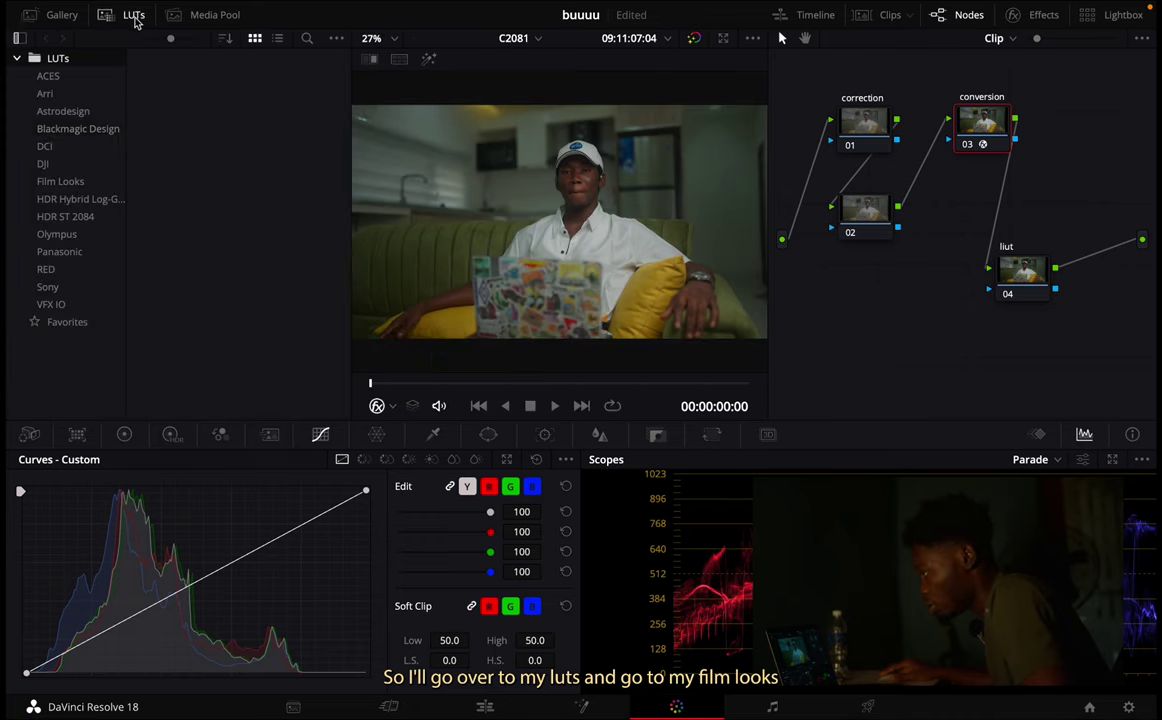
- Live-preview the Rec709 Kodak 2383 looks from the Film Looks LUT folder on the clip
{"action": "left_click", "coordinate": [68, 188]}
{"action": "scroll", "coordinate": [228, 265], "scroll_direction": "down", "scroll_amount": 5}
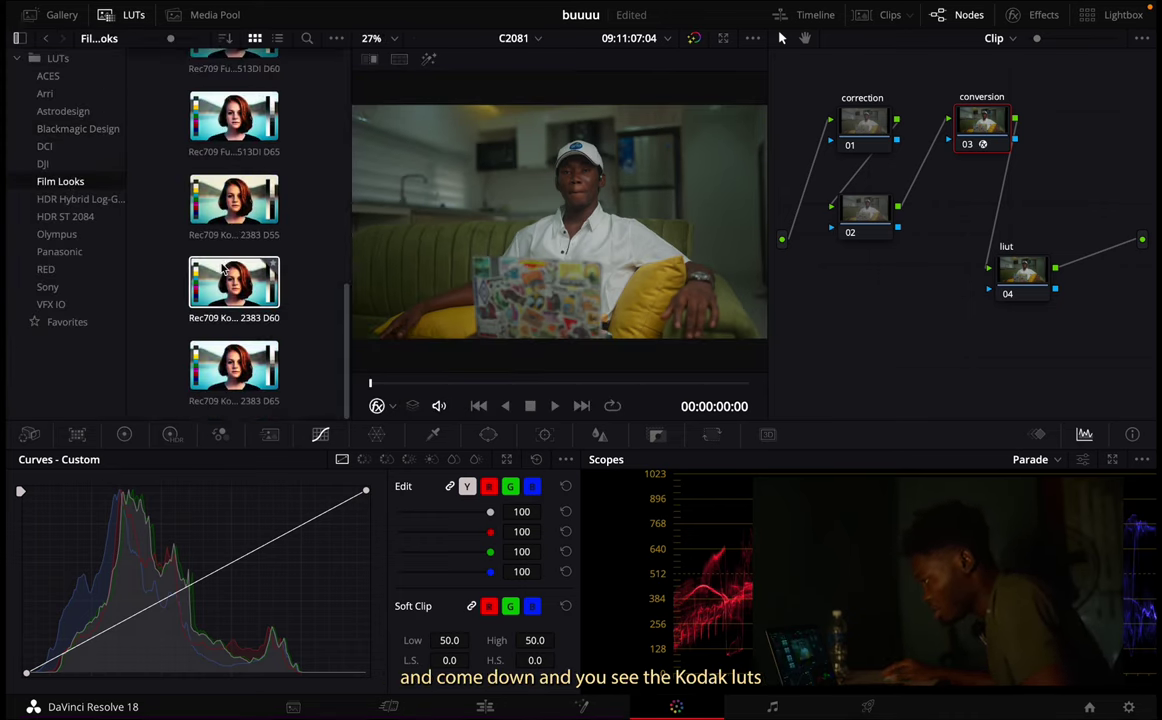
{"action": "scroll", "coordinate": [553, 300], "scroll_direction": "down", "scroll_amount": 2}
{"action": "scroll", "coordinate": [553, 300], "scroll_direction": "up", "scroll_amount": 4}
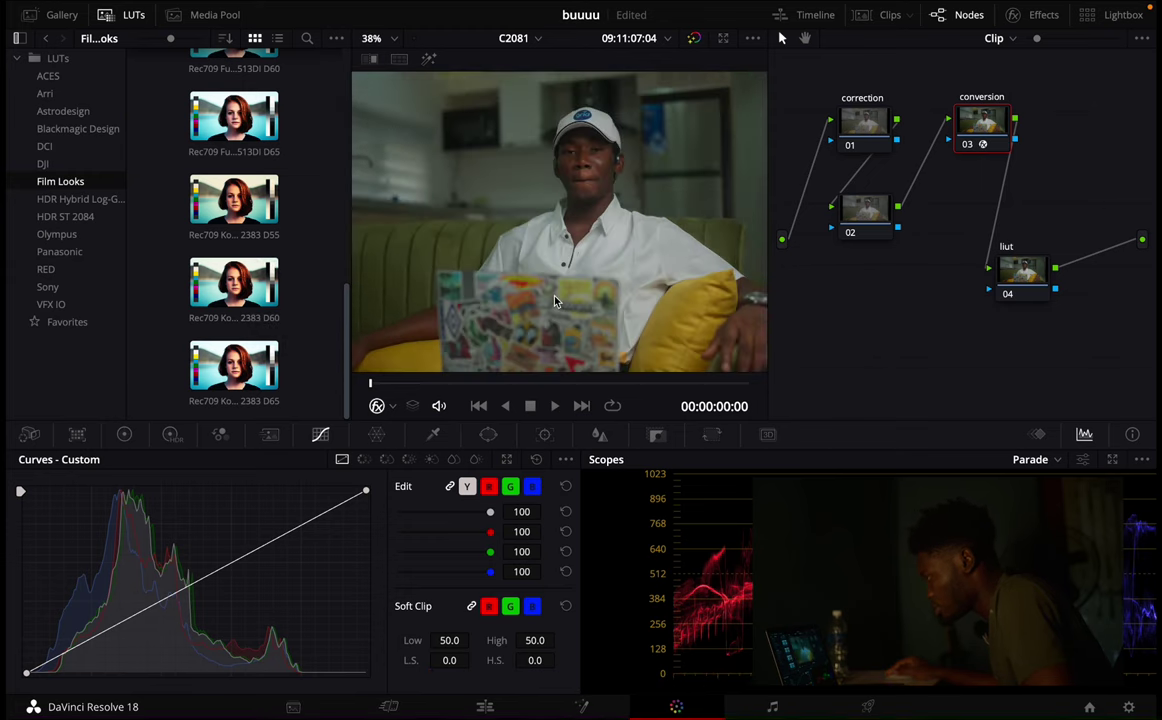
{"action": "scroll", "coordinate": [555, 301], "scroll_direction": "down", "scroll_amount": 2}
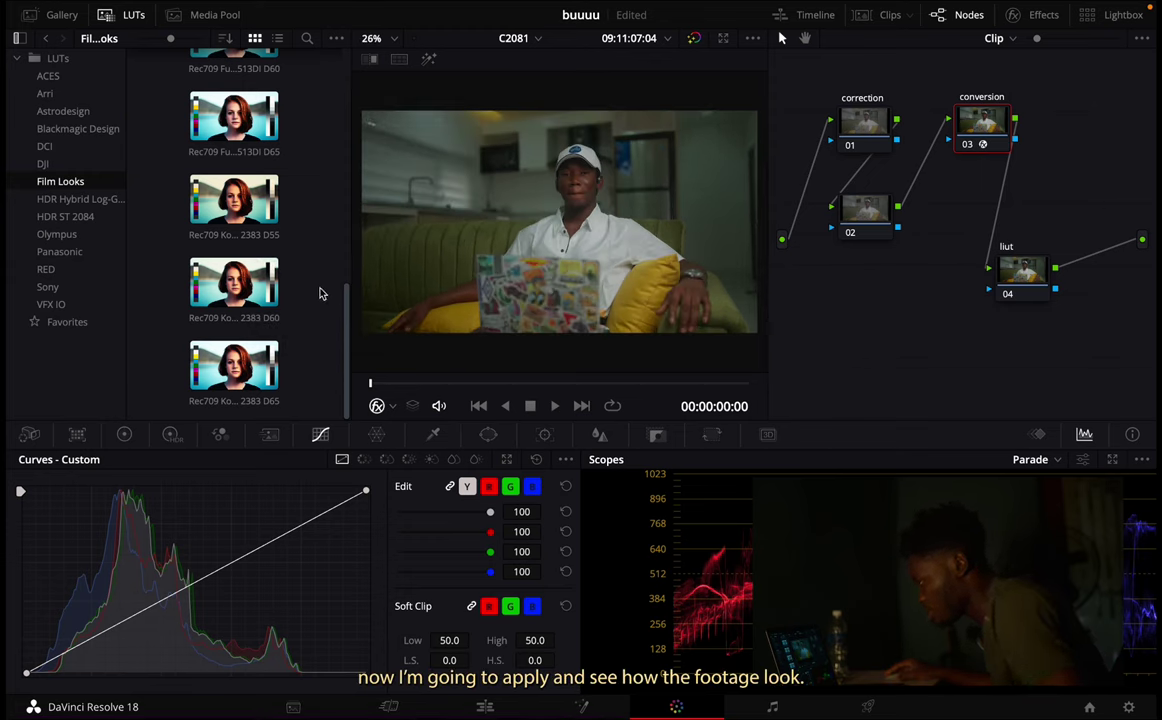
{"action": "mouse_move", "coordinate": [230, 295]}
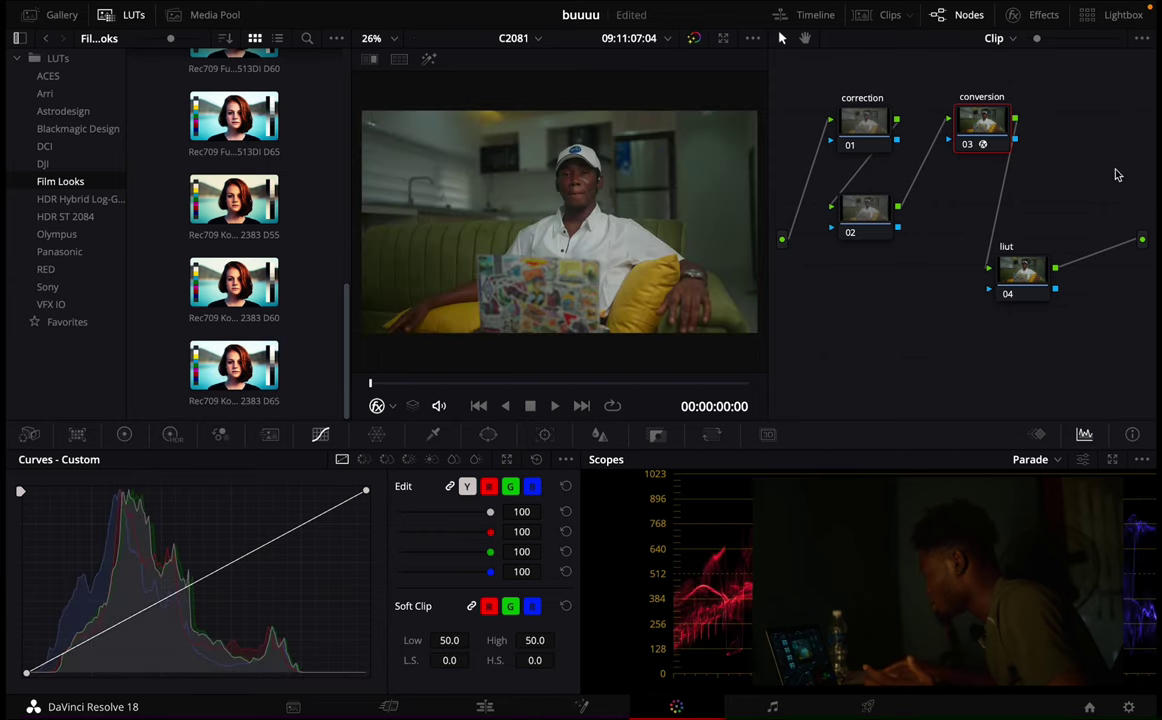
{"action": "left_click", "coordinate": [1035, 15]}
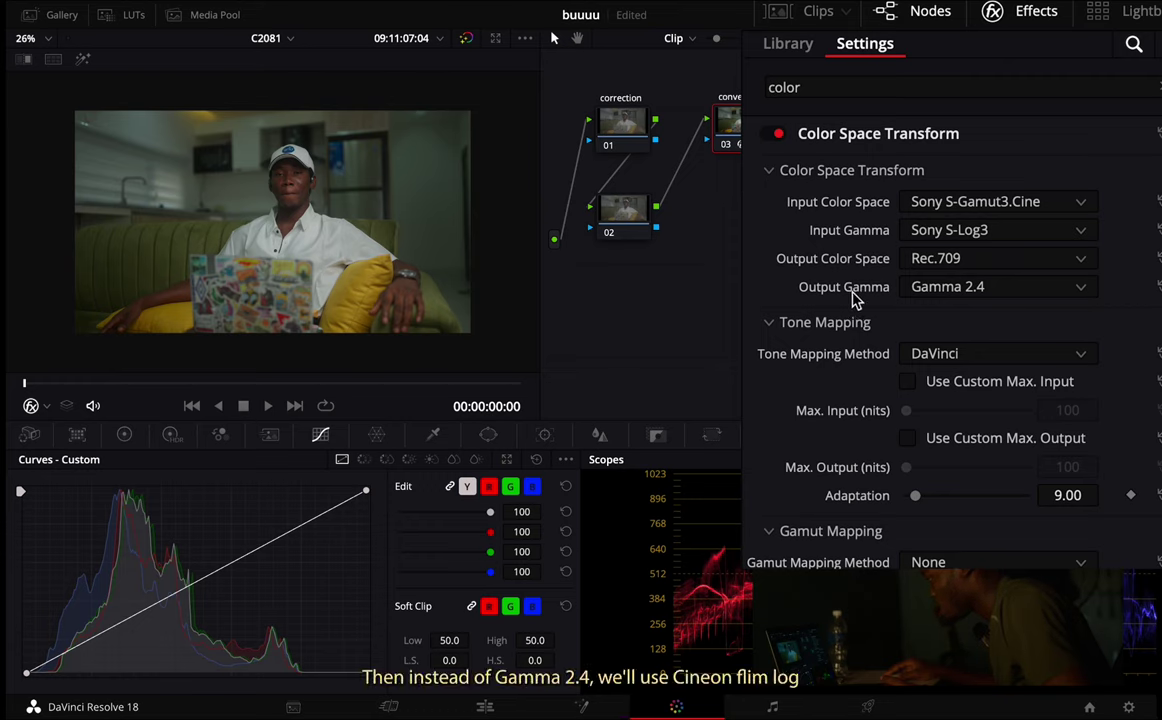
- Switch the conversion output gamma to Cineon Film Log and move the liut node up beside it
{"action": "left_click", "coordinate": [1015, 290]}
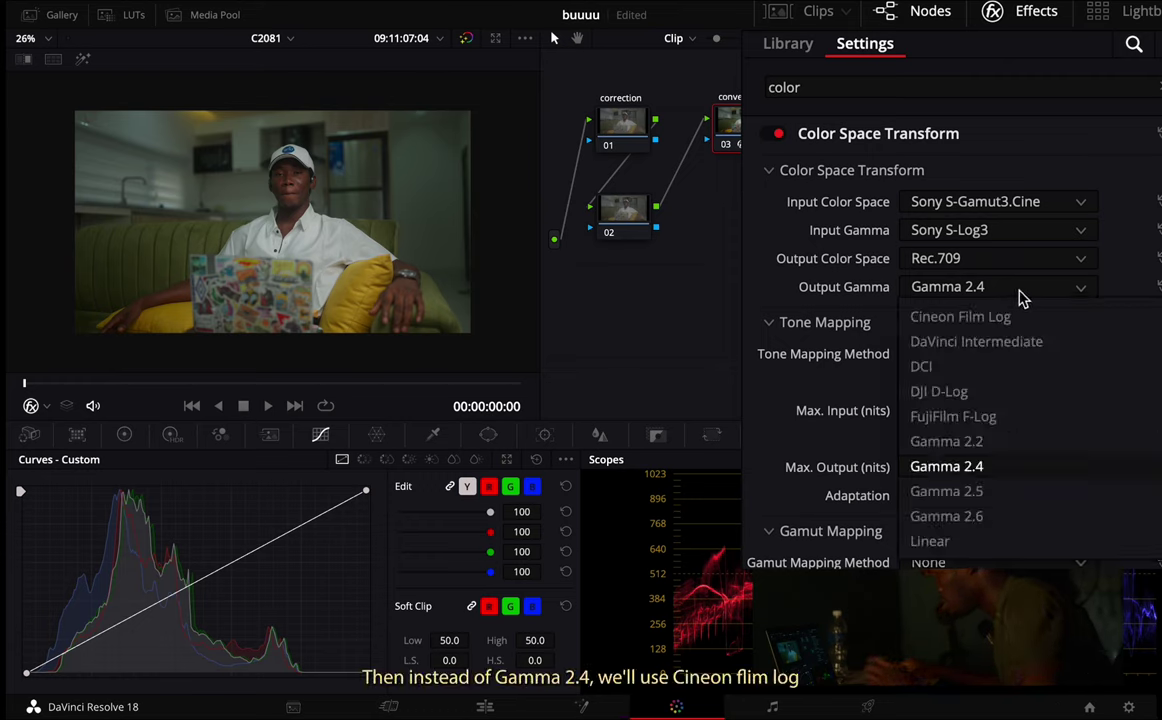
{"action": "scroll", "coordinate": [1008, 338], "scroll_direction": "up", "scroll_amount": 1}
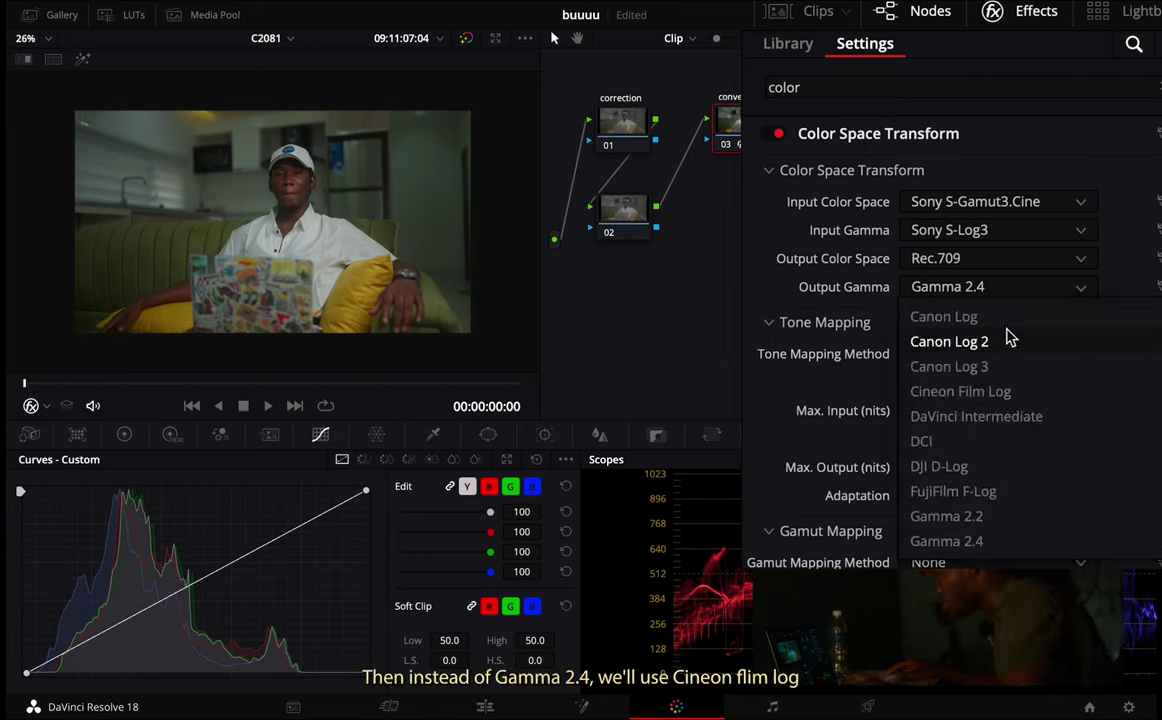
{"action": "left_click", "coordinate": [1001, 390]}
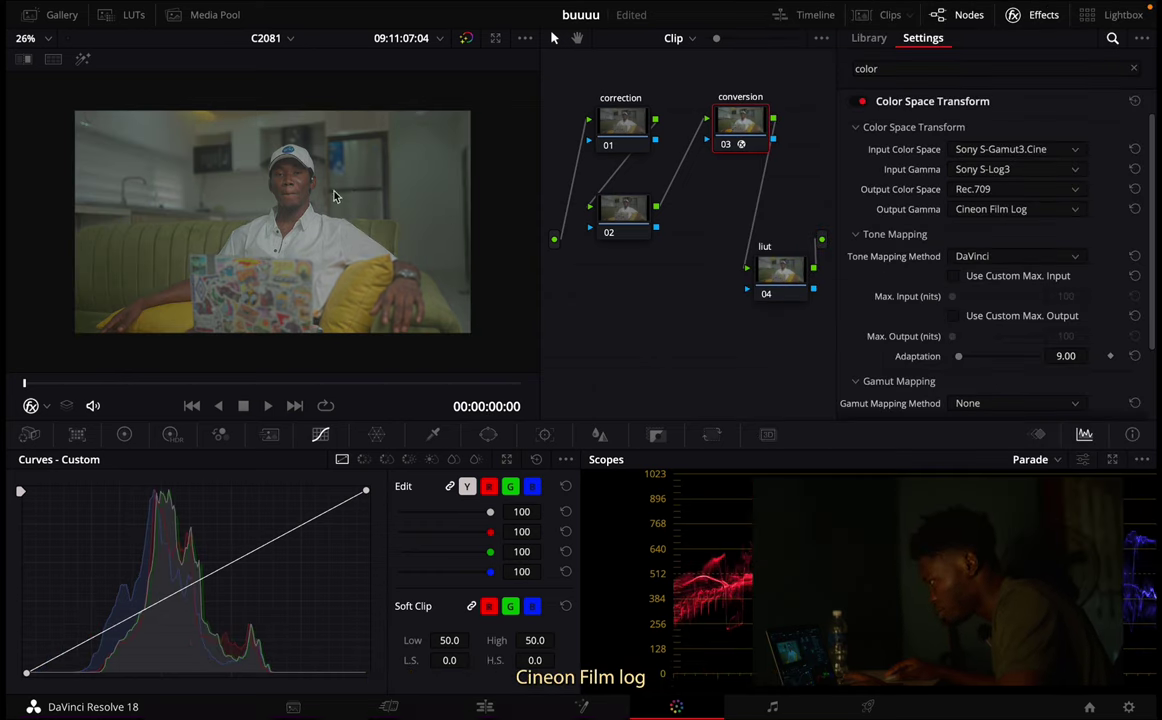
{"action": "left_click", "coordinate": [1036, 17]}
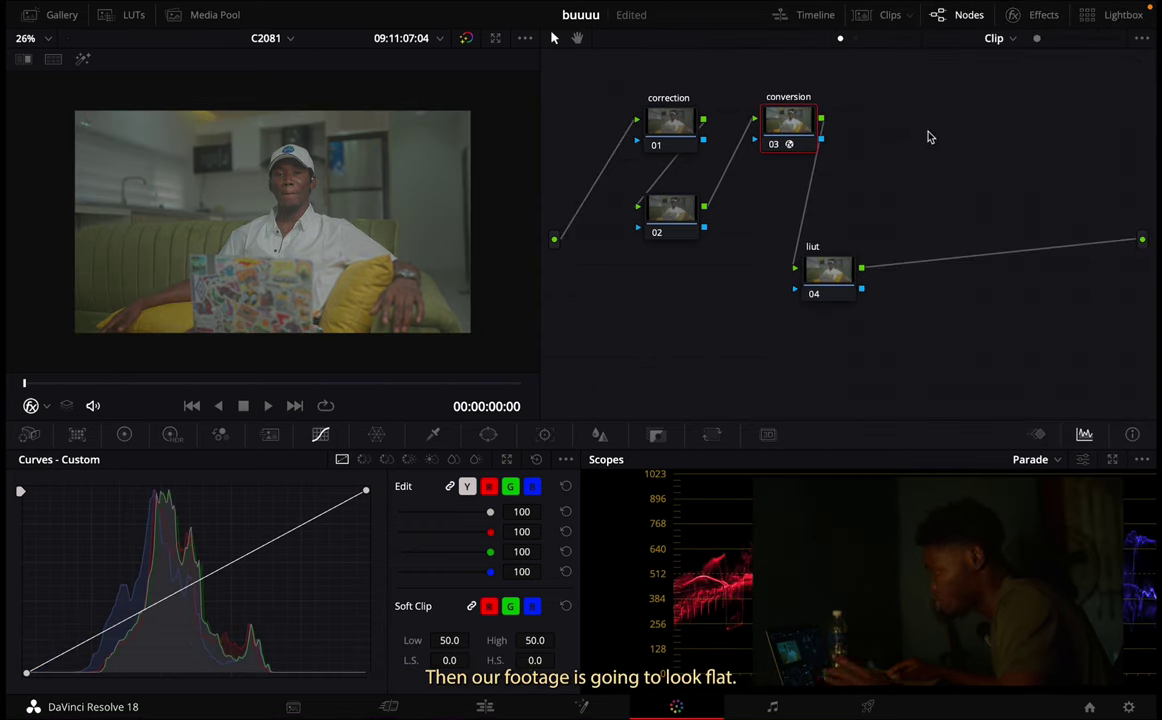
{"action": "left_click_drag", "start_coordinate": [832, 284], "coordinate": [868, 207]}
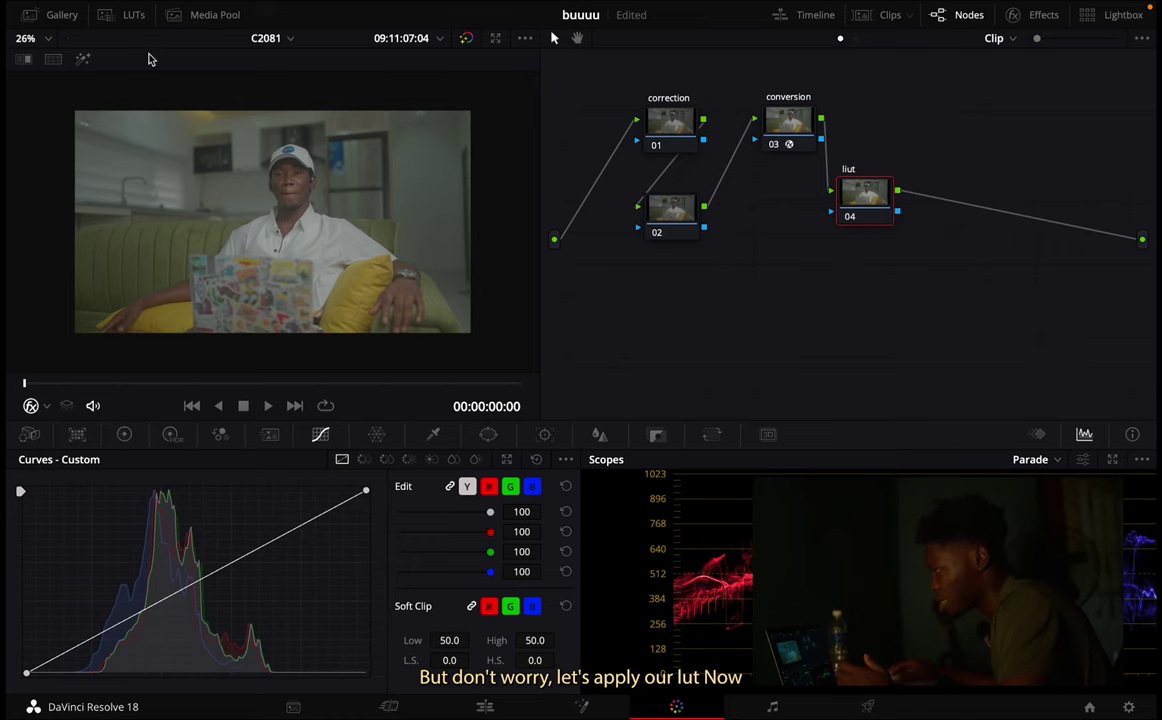
- Apply the Rec709 Kodak 2383 D65 film LUT to the liut node
{"action": "left_click", "coordinate": [133, 18]}
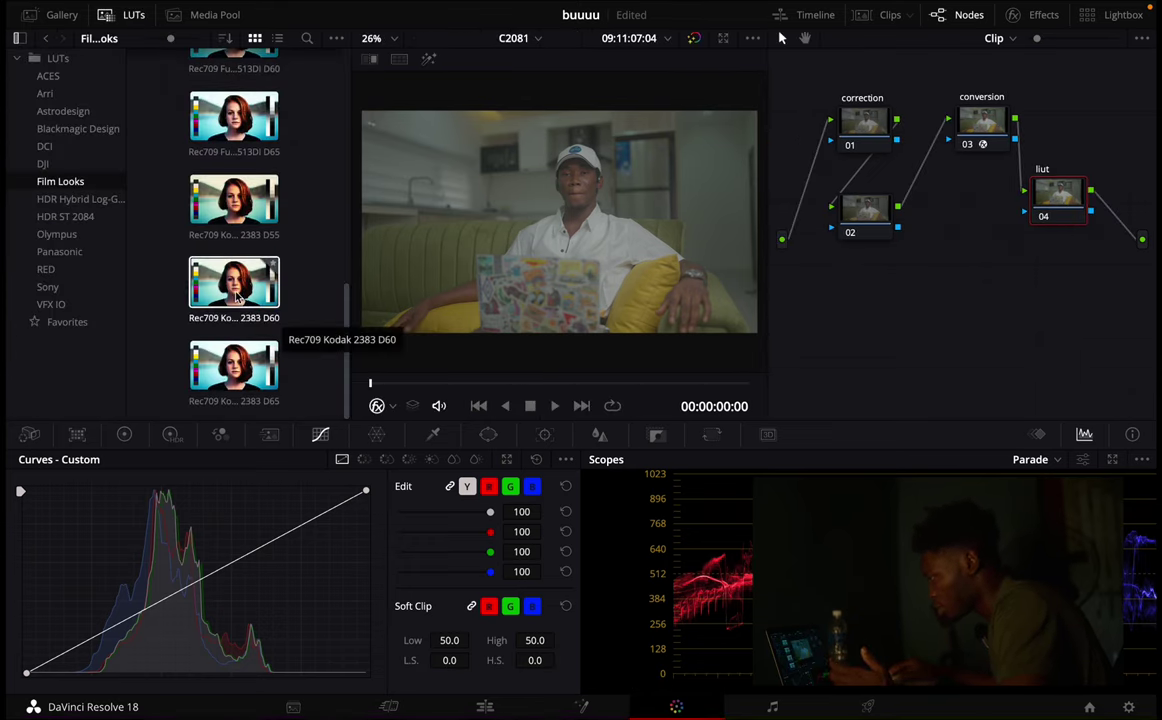
{"action": "right_click", "coordinate": [234, 367]}
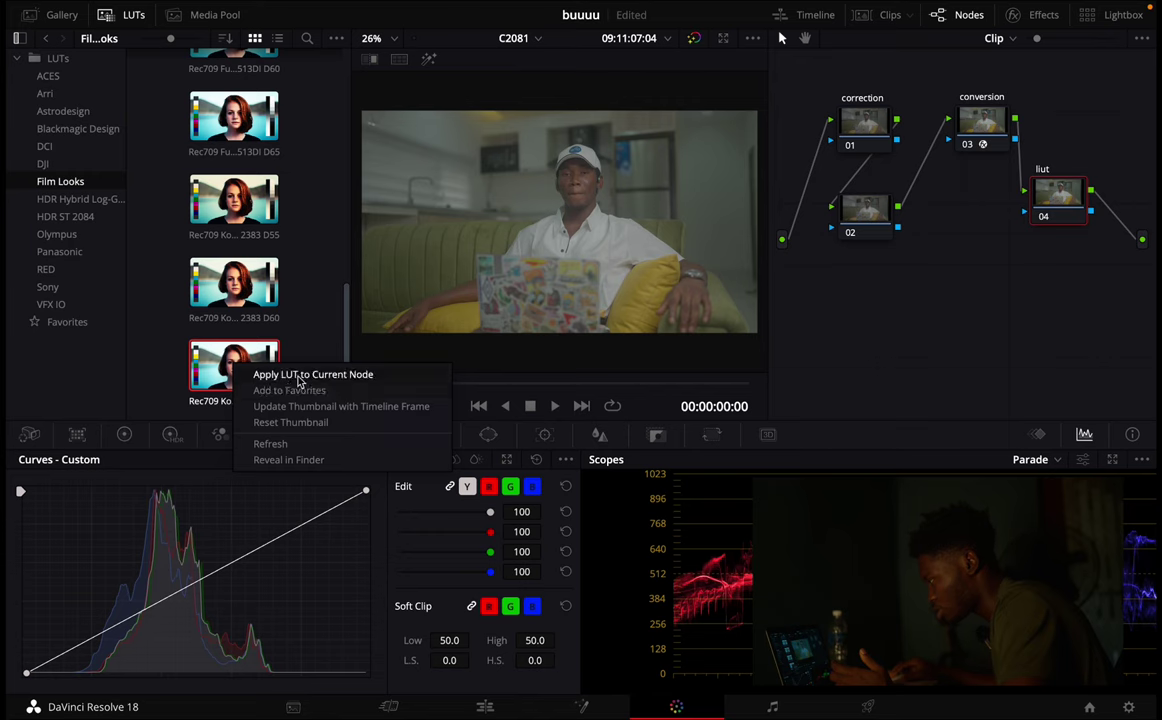
{"action": "left_click", "coordinate": [295, 377]}
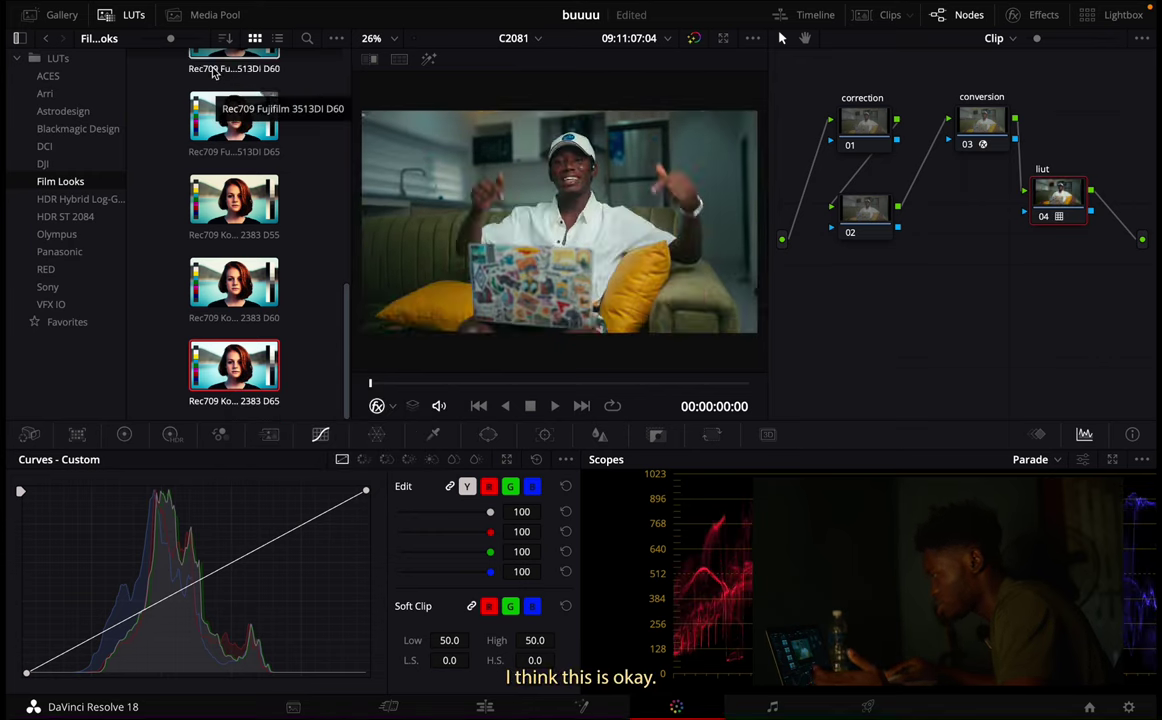
- Close the LUT browser, bypass the grade on and off to compare, and move the correction node up-left
{"action": "left_click", "coordinate": [136, 20]}
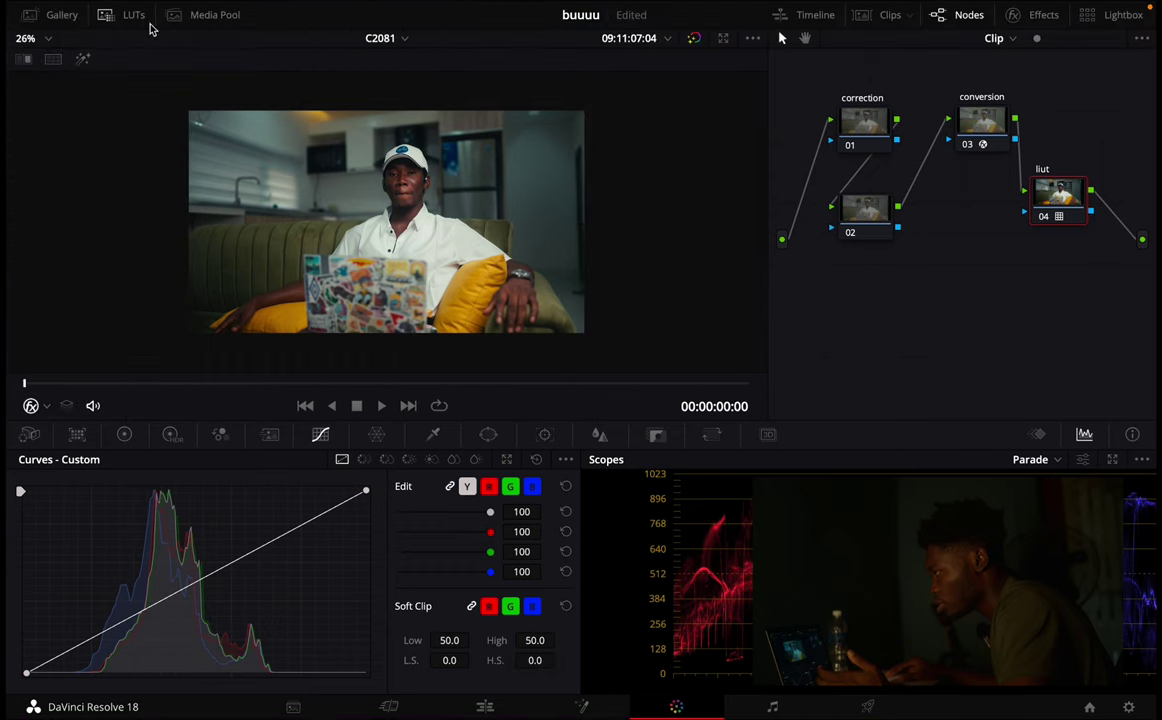
{"action": "scroll", "coordinate": [556, 214], "scroll_direction": "up", "scroll_amount": 3}
{"action": "scroll", "coordinate": [556, 214], "scroll_direction": "down", "scroll_amount": 2}
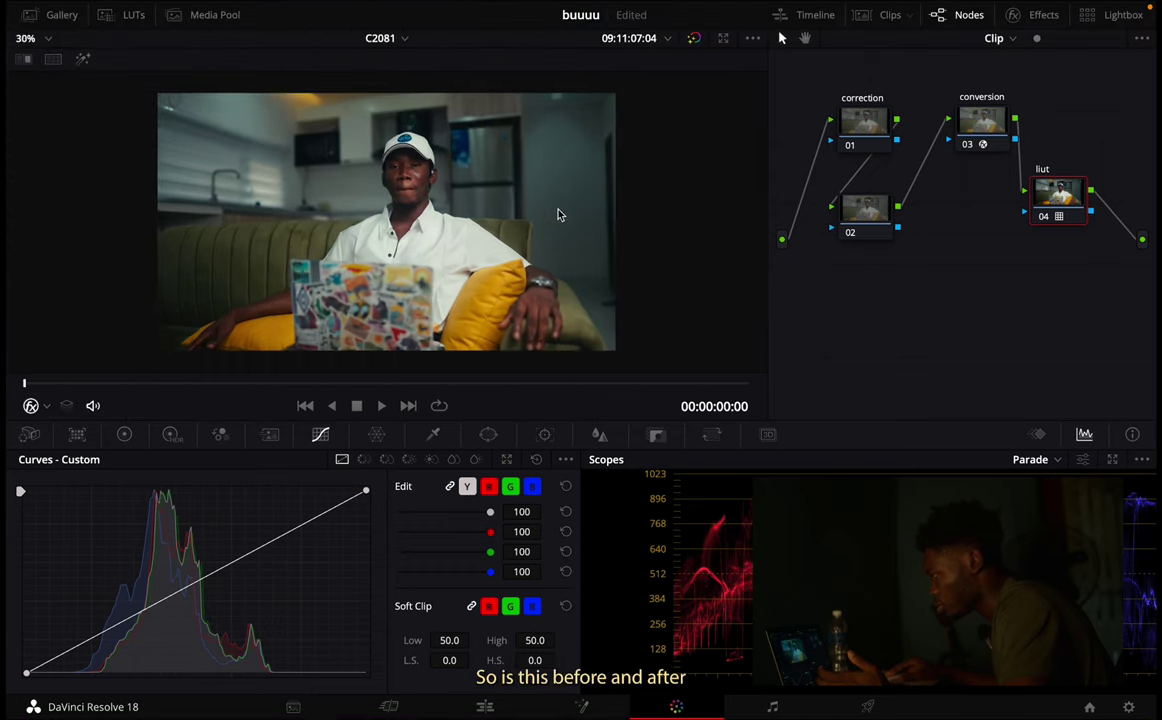
{"action": "left_click", "coordinate": [693, 40]}
{"action": "left_click", "coordinate": [693, 40]}
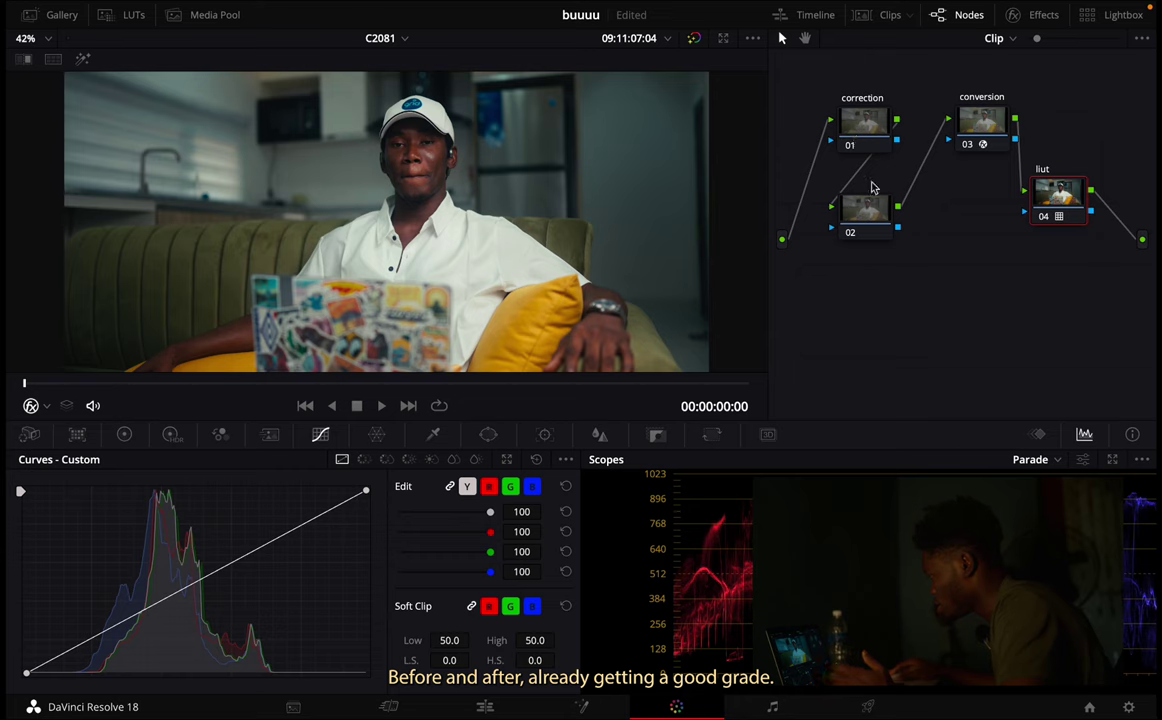
{"action": "left_click_drag", "start_coordinate": [884, 130], "coordinate": [854, 115]}
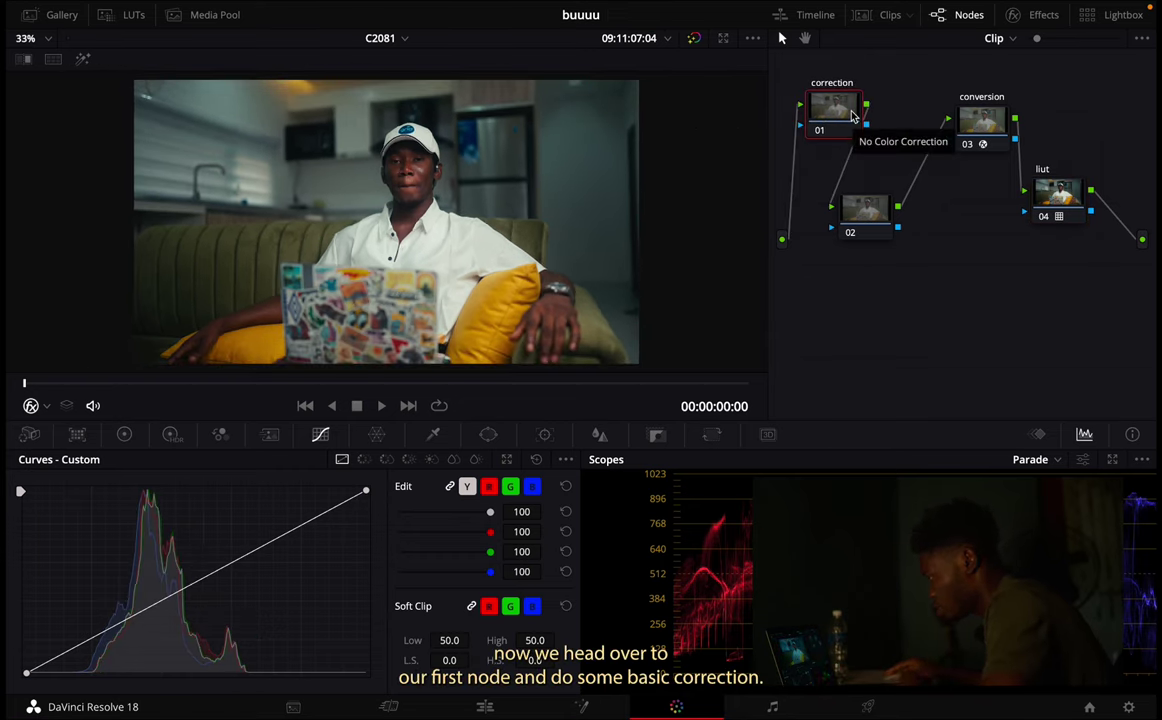
- On the correction node's Color Wheels, raise gamma, set highlights -29, shadows 9, and increase contrast to 1.110
{"action": "left_click", "coordinate": [127, 437]}
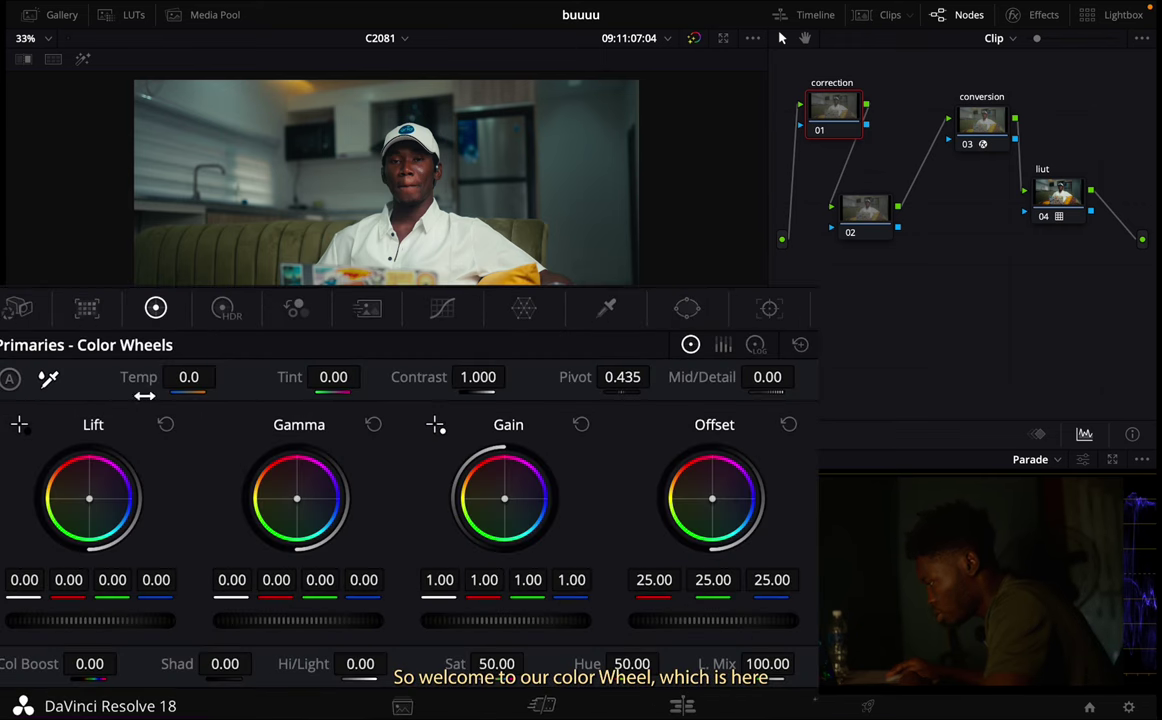
{"action": "left_click_drag", "start_coordinate": [316, 618], "coordinate": [358, 553]}
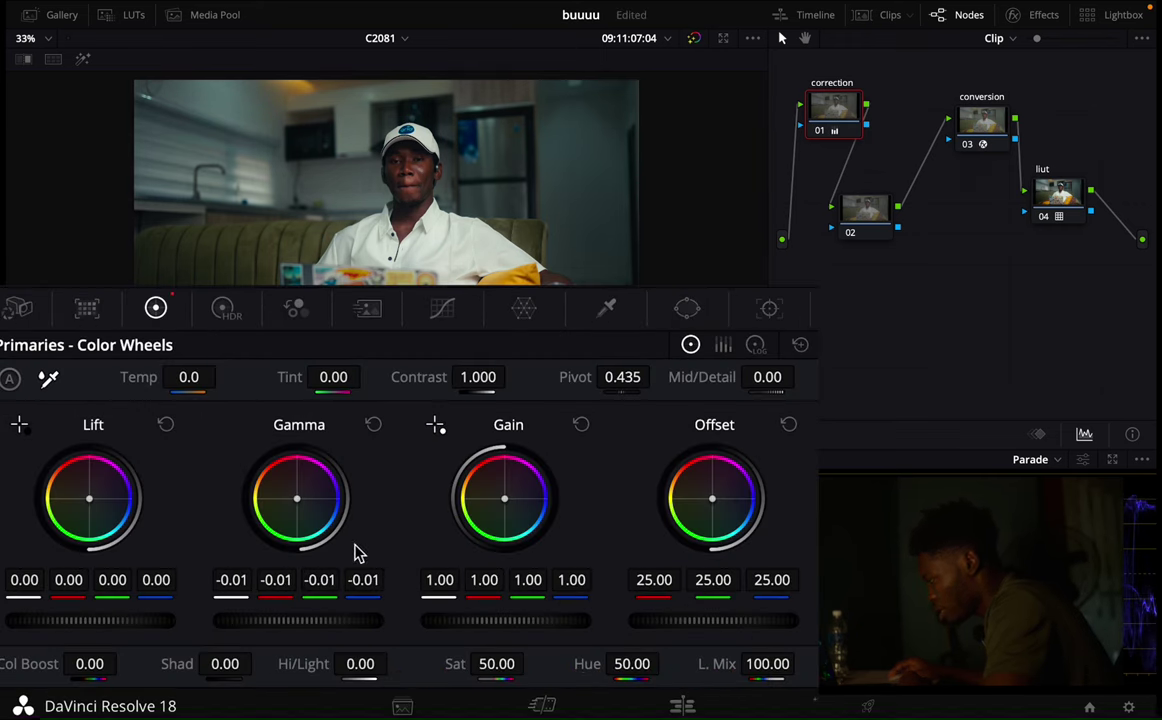
{"action": "left_click", "coordinate": [372, 428]}
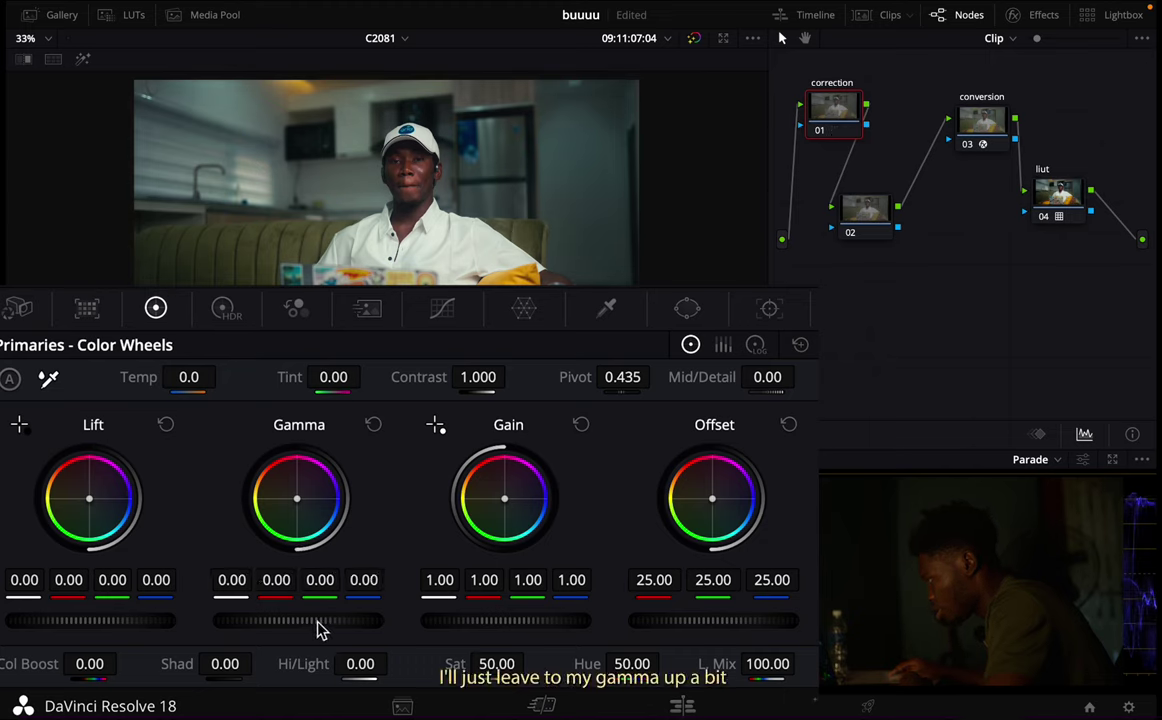
{"action": "left_click_drag", "start_coordinate": [316, 627], "coordinate": [463, 630]}
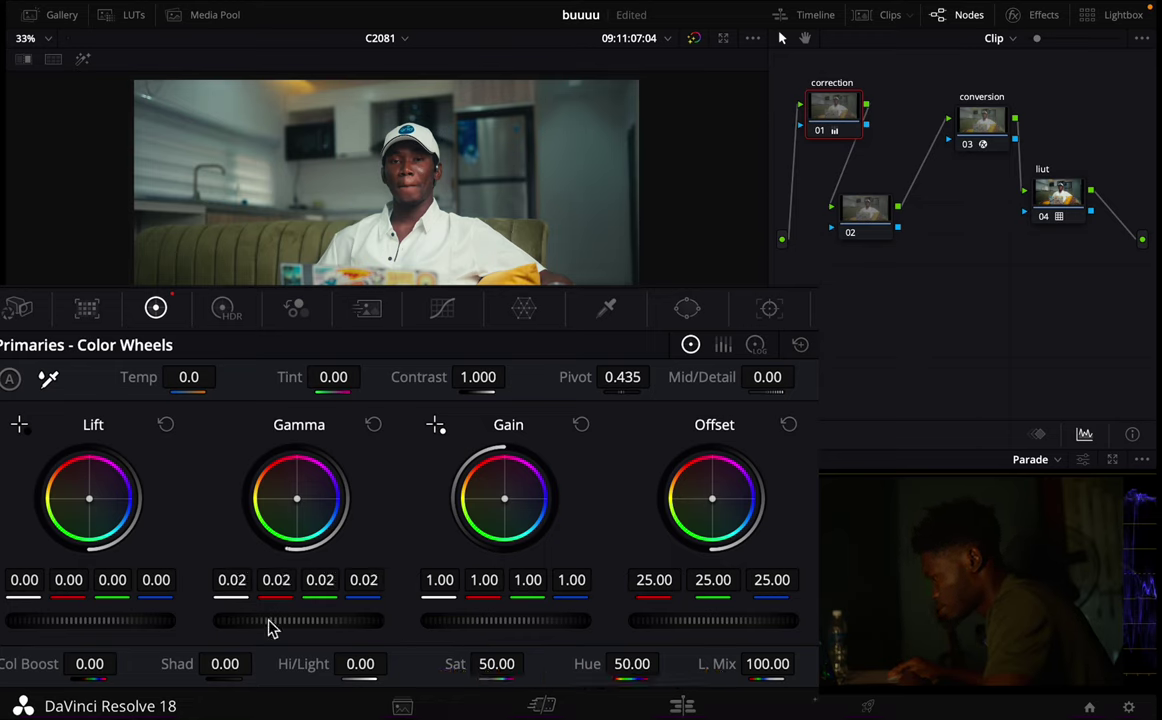
{"action": "left_click_drag", "start_coordinate": [268, 627], "coordinate": [302, 628]}
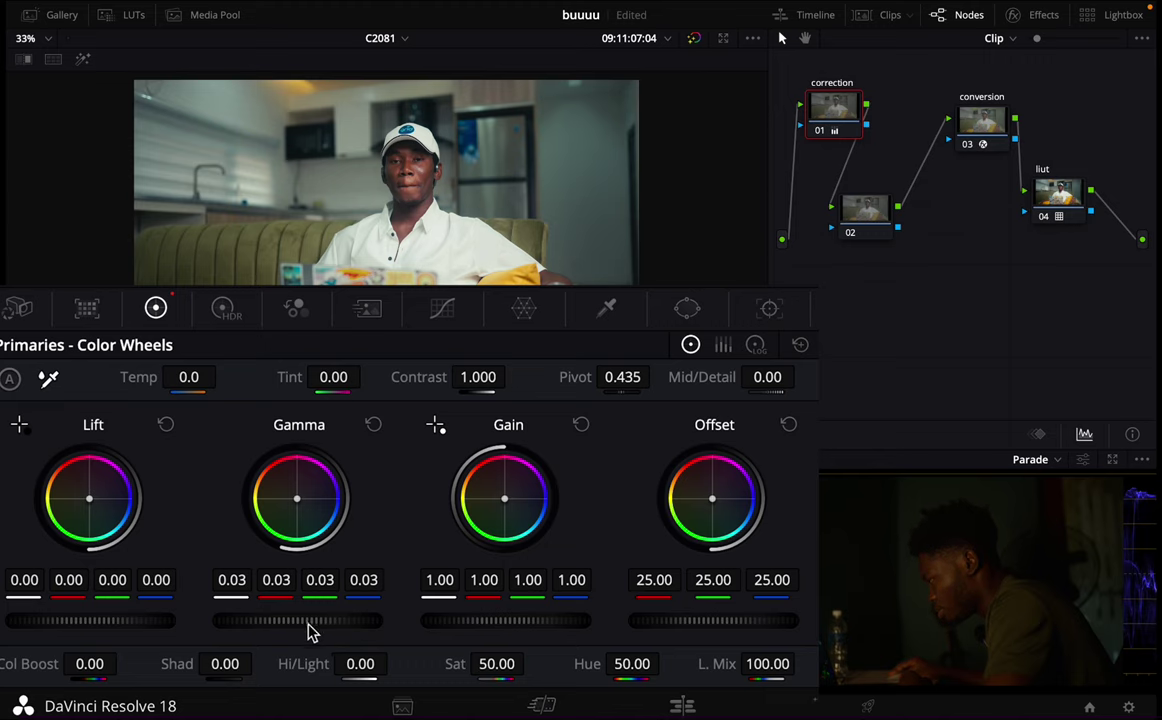
{"action": "left_click_drag", "start_coordinate": [358, 662], "coordinate": [293, 662]}
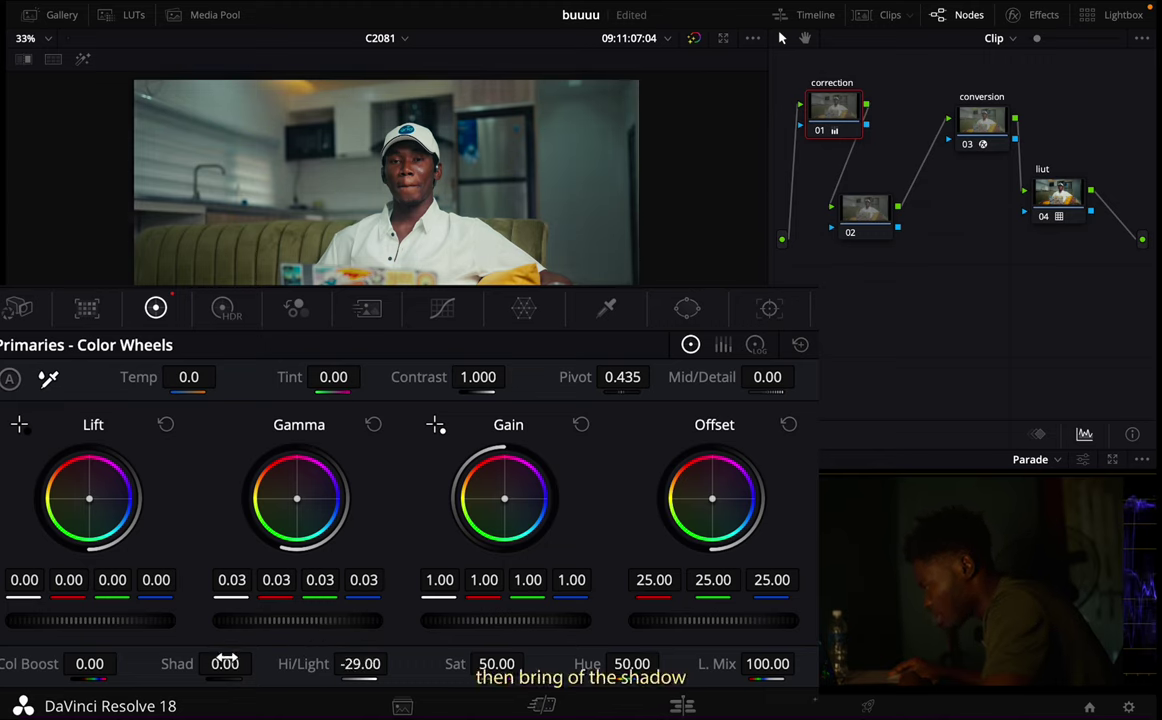
{"action": "mouse_move", "coordinate": [226, 662]}
{"action": "left_mouse_down"}
{"action": "mouse_move", "coordinate": [250, 662]}
{"action": "mouse_move", "coordinate": [226, 662]}
{"action": "left_mouse_up"}
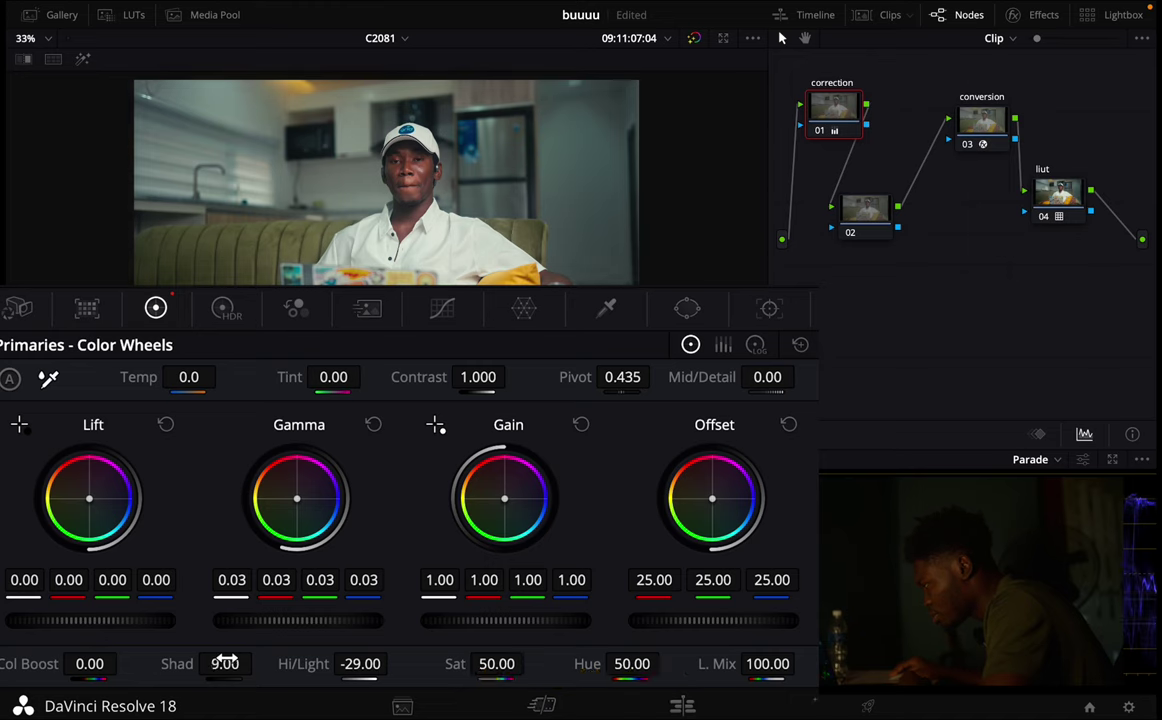
{"action": "left_click_drag", "start_coordinate": [481, 382], "coordinate": [536, 384]}
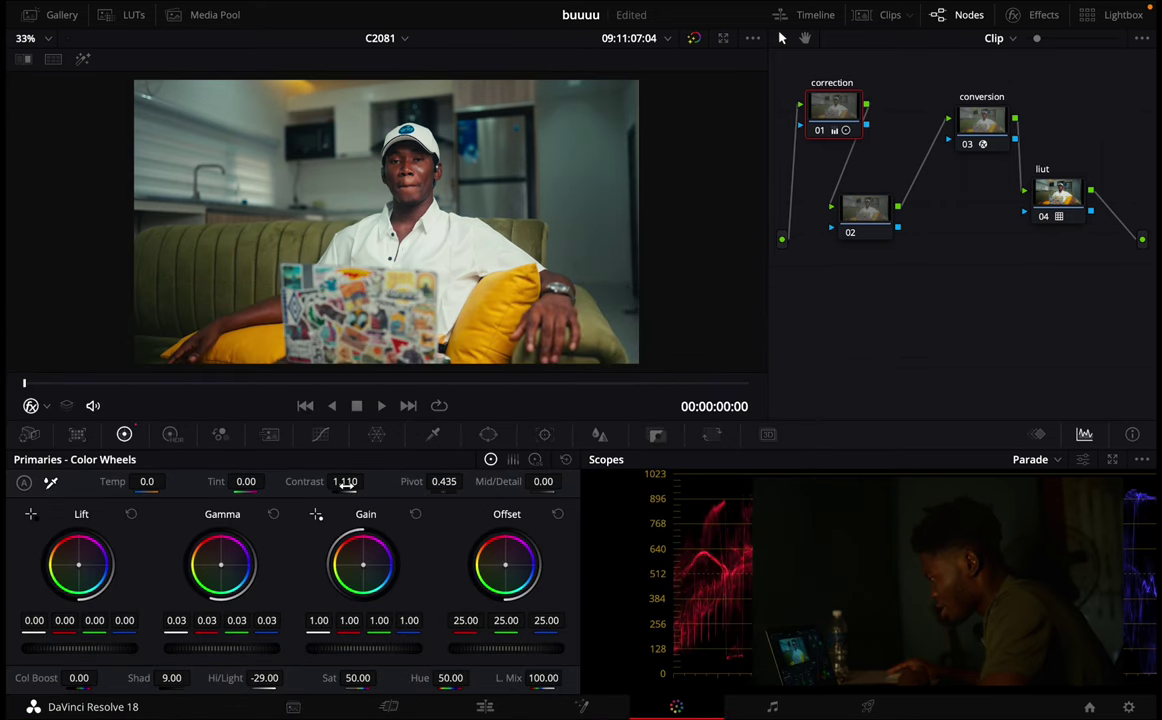
- Compare with the correction node disabled, then set gain 1.02, gamma 0.02, and move node 02 up
{"action": "left_click", "coordinate": [821, 131]}
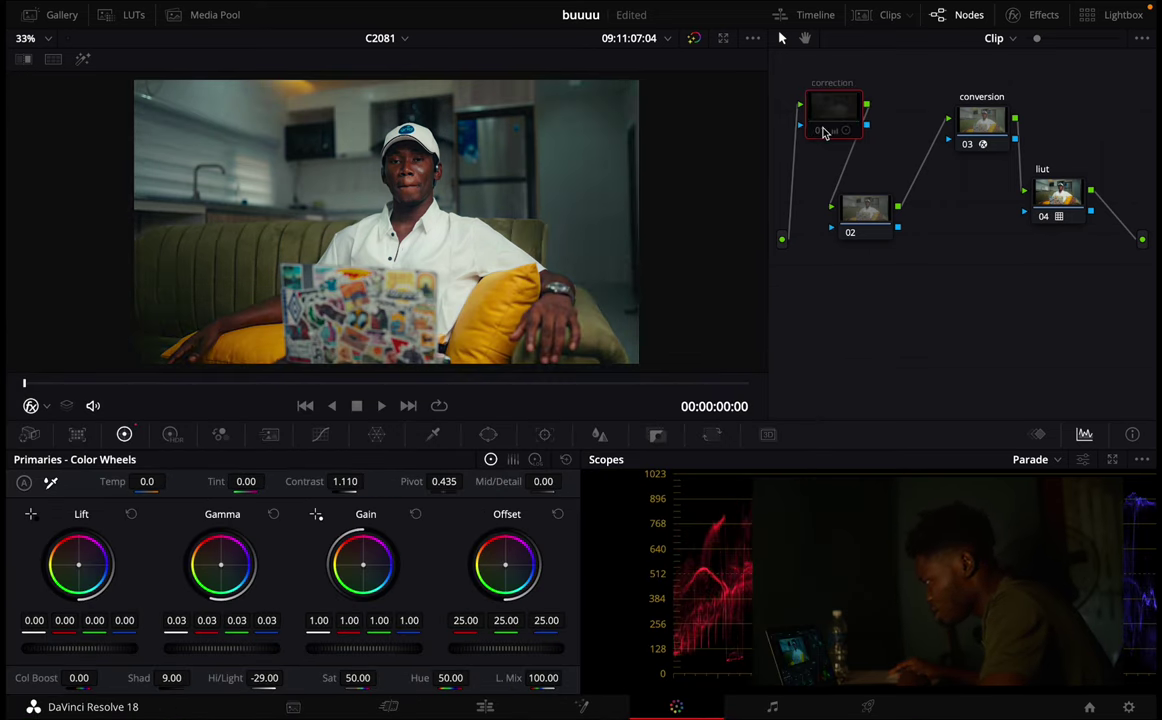
{"action": "left_click", "coordinate": [821, 131]}
{"action": "left_click", "coordinate": [821, 131]}
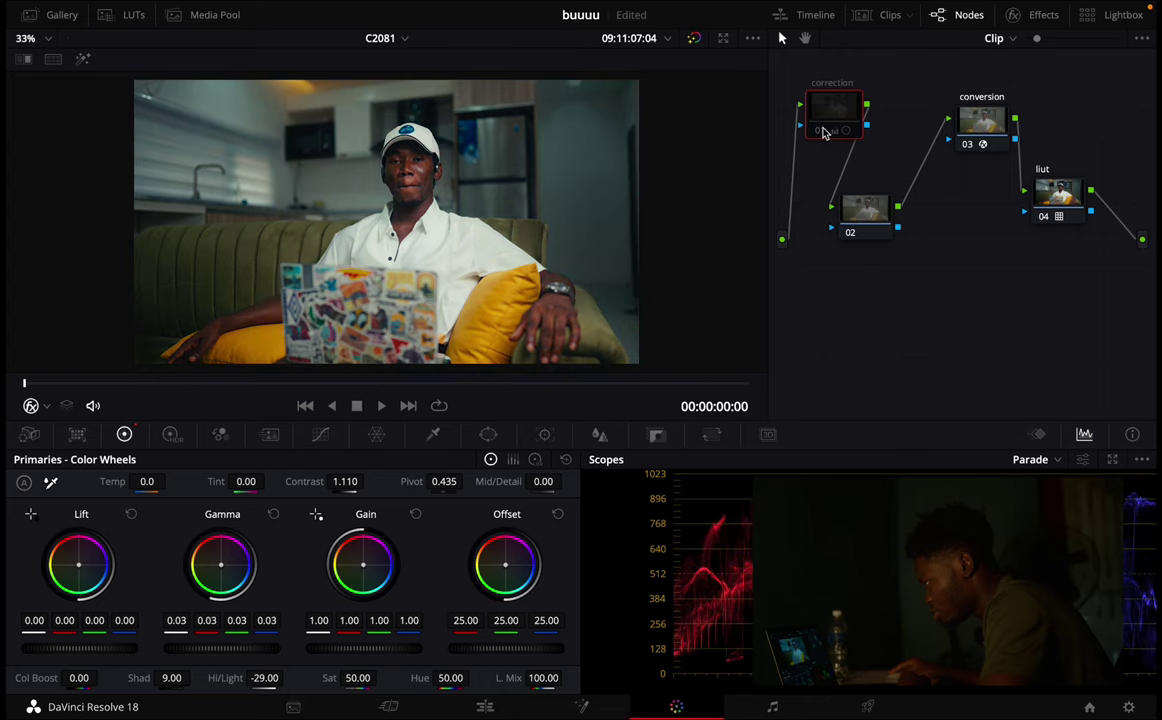
{"action": "left_click", "coordinate": [821, 131]}
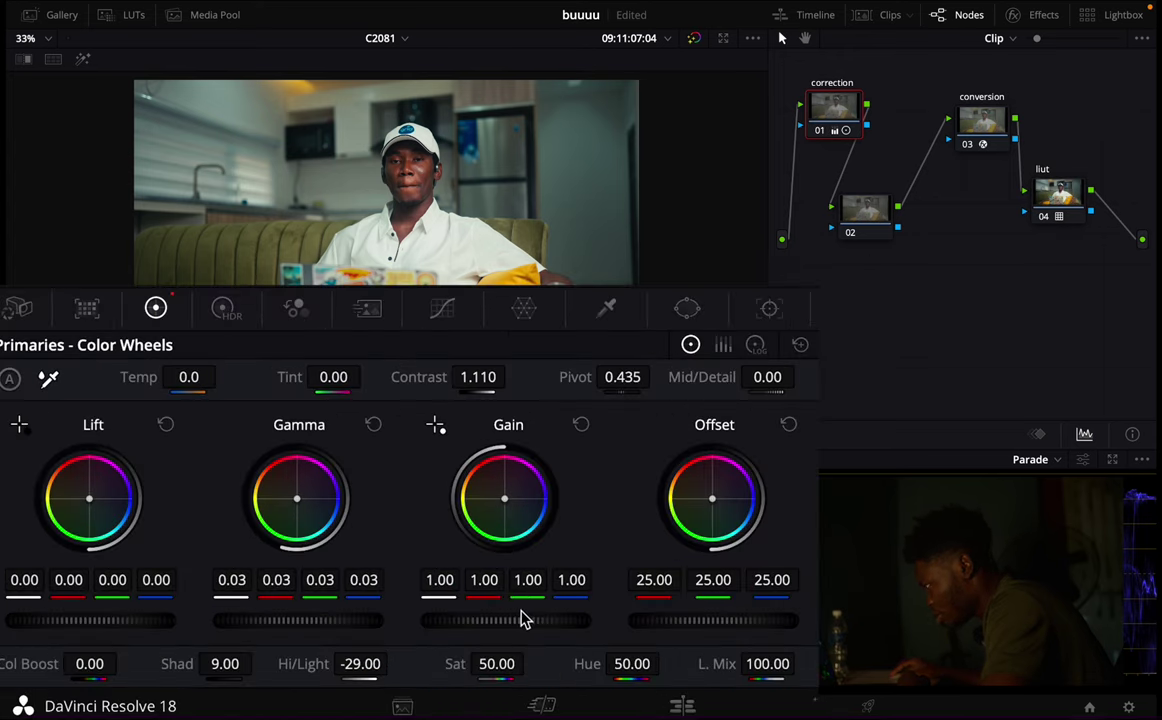
{"action": "left_click_drag", "start_coordinate": [522, 620], "coordinate": [545, 620]}
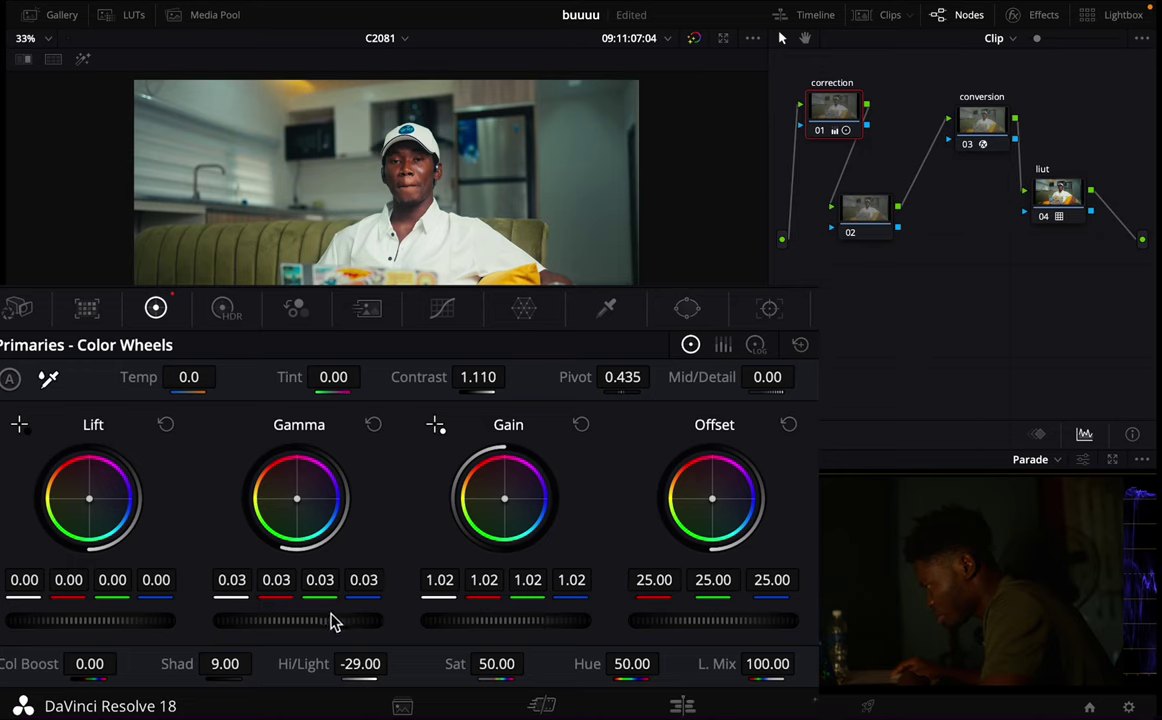
{"action": "left_click_drag", "start_coordinate": [333, 622], "coordinate": [306, 622]}
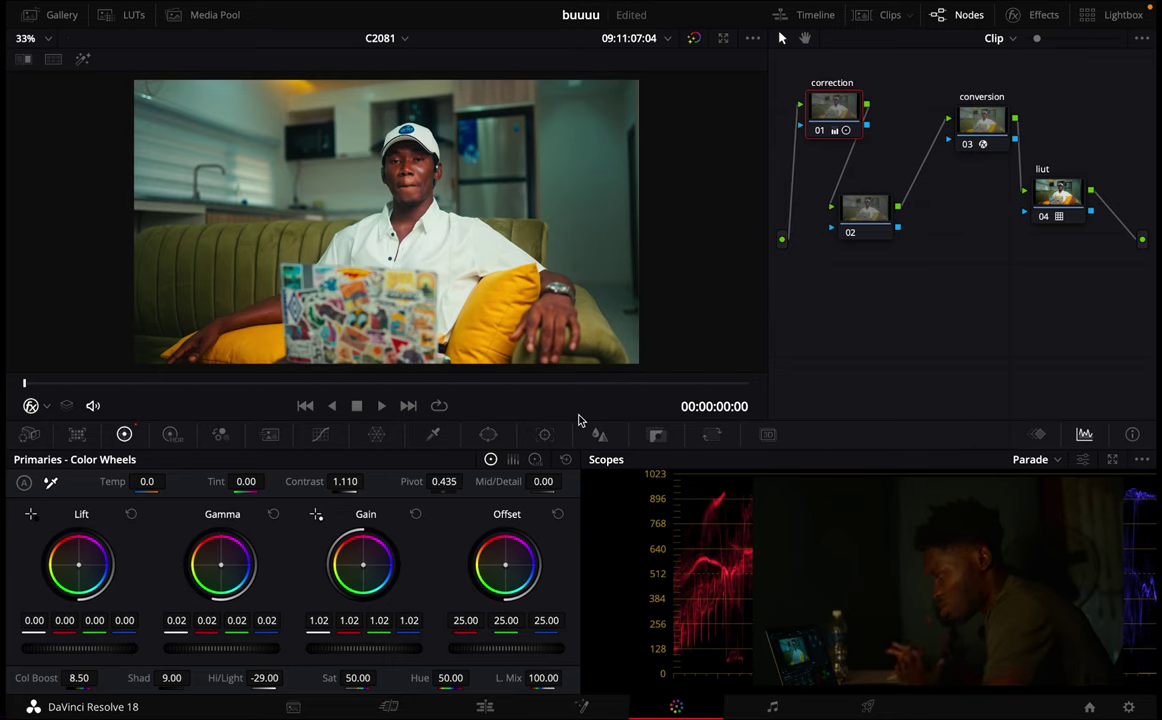
{"action": "left_click_drag", "start_coordinate": [865, 207], "coordinate": [838, 182]}
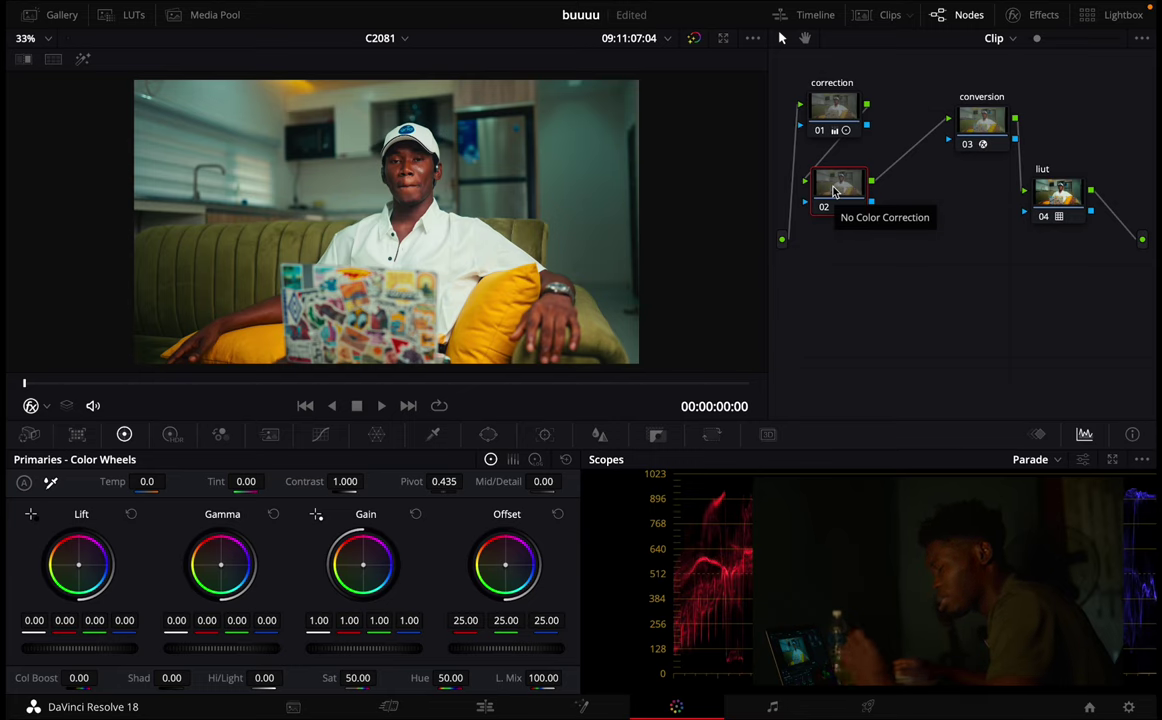
- Add a serial node below node 02, then bring up the HSL Qualifier on node 02
{"action": "key", "text": "alt+s"}
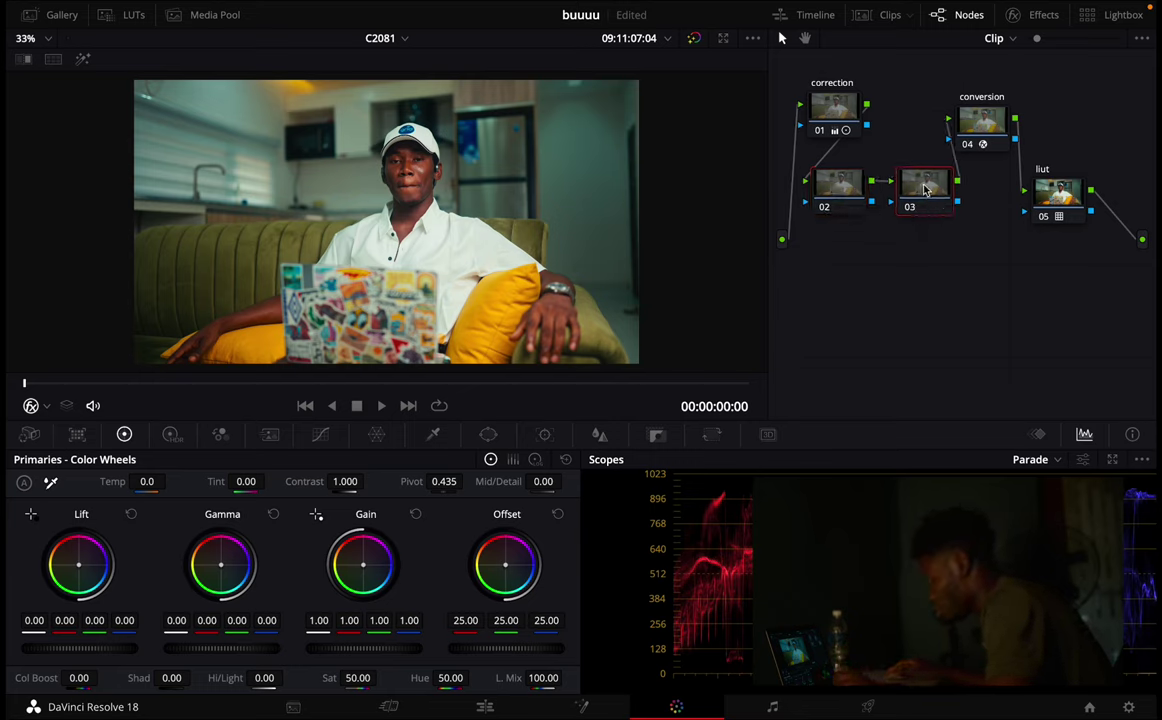
{"action": "left_click_drag", "start_coordinate": [926, 184], "coordinate": [843, 258]}
{"action": "left_click", "coordinate": [842, 198]}
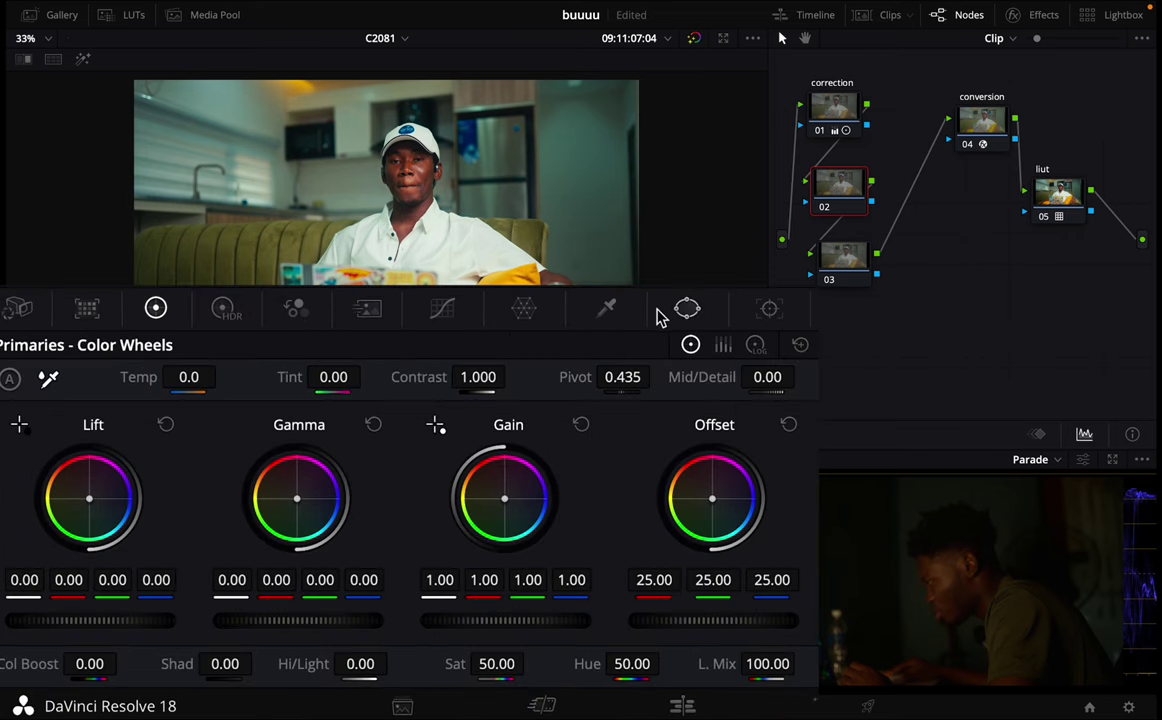
{"action": "left_click", "coordinate": [606, 311]}
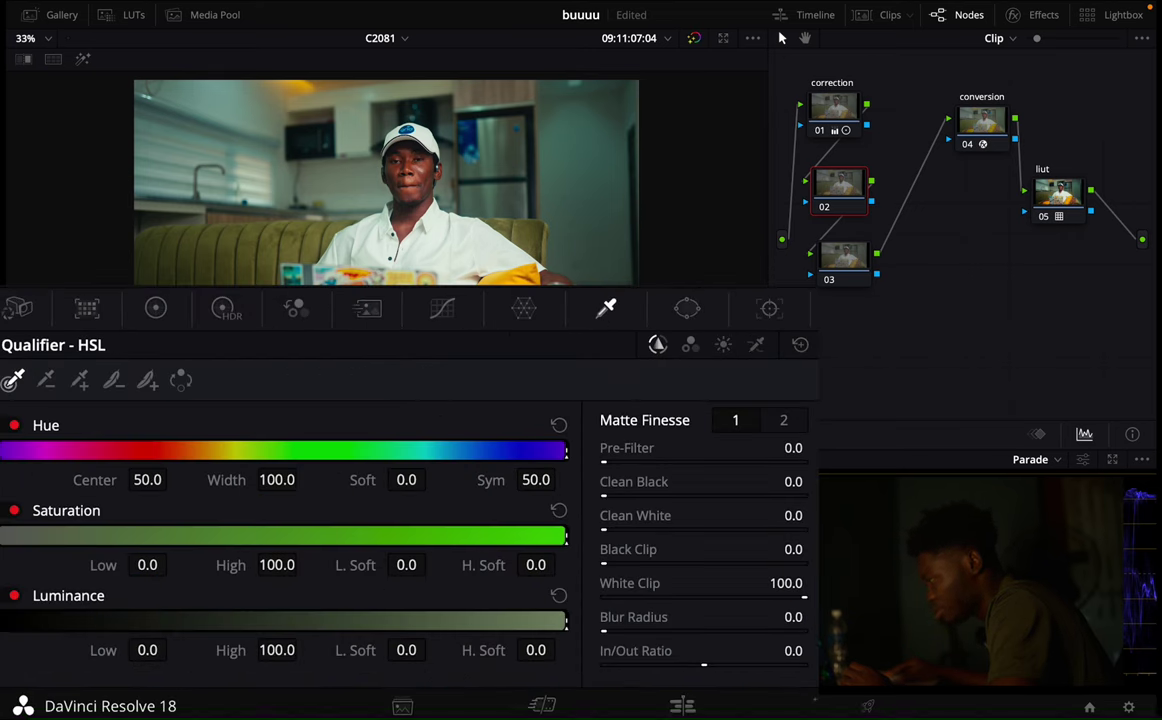
- Sample the man's face with Highlight on and narrow the hue key to width 16.6 around centre 33.5
{"action": "left_click", "coordinate": [432, 170]}
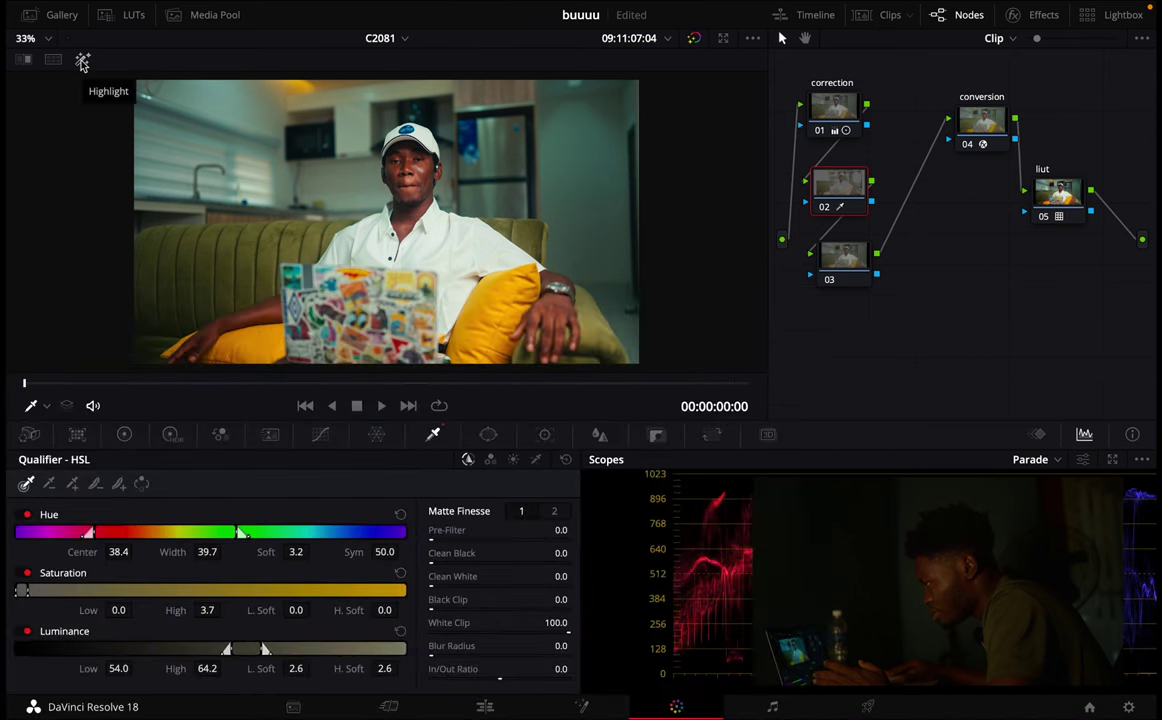
{"action": "left_click", "coordinate": [83, 60]}
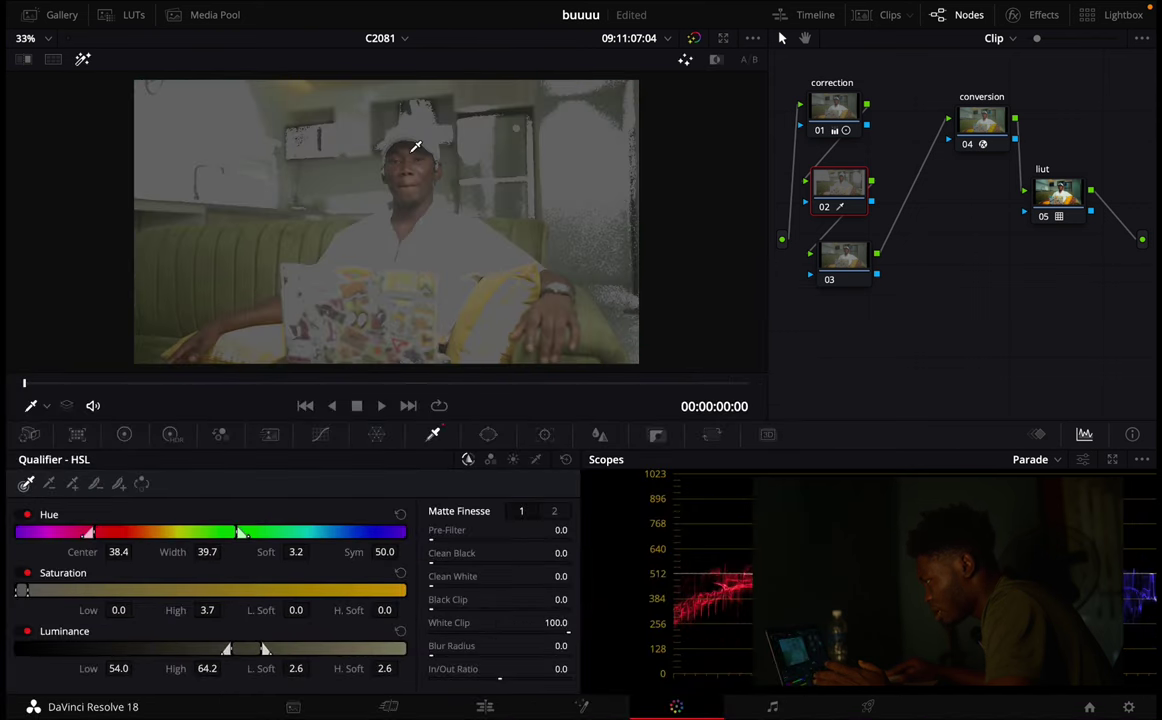
{"action": "scroll", "coordinate": [416, 147], "scroll_direction": "up", "scroll_amount": 1}
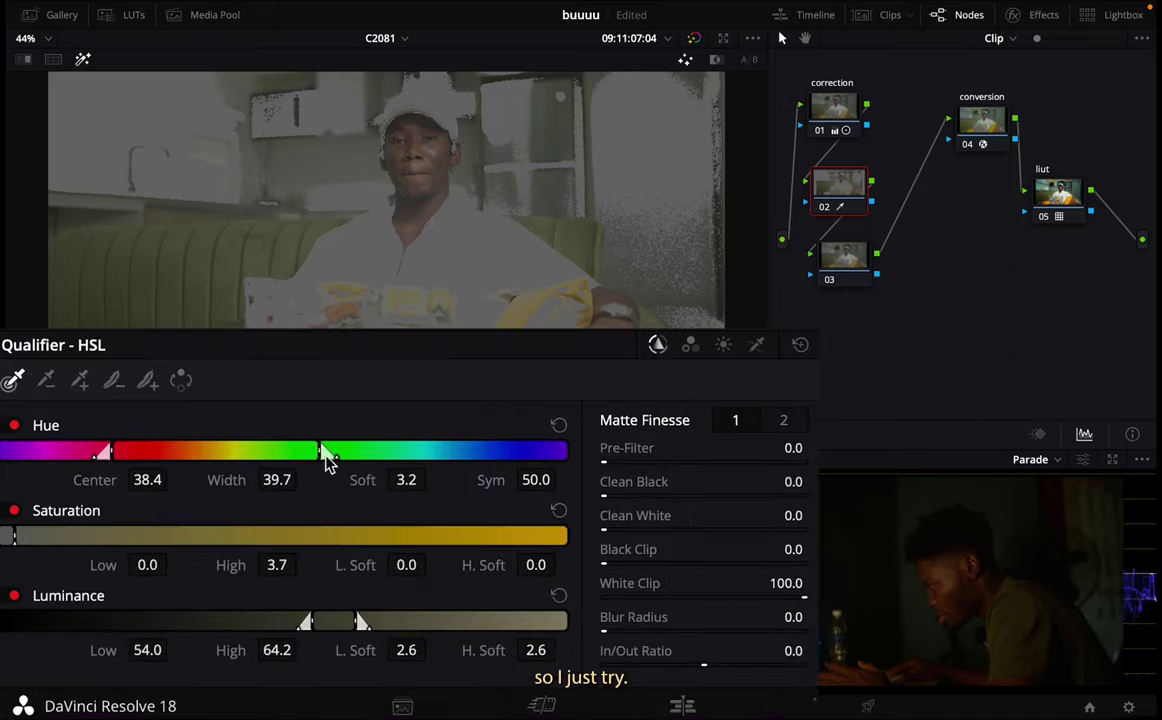
{"action": "left_click_drag", "start_coordinate": [320, 453], "coordinate": [192, 456]}
{"action": "scroll", "coordinate": [363, 259], "scroll_direction": "down", "scroll_amount": 4}
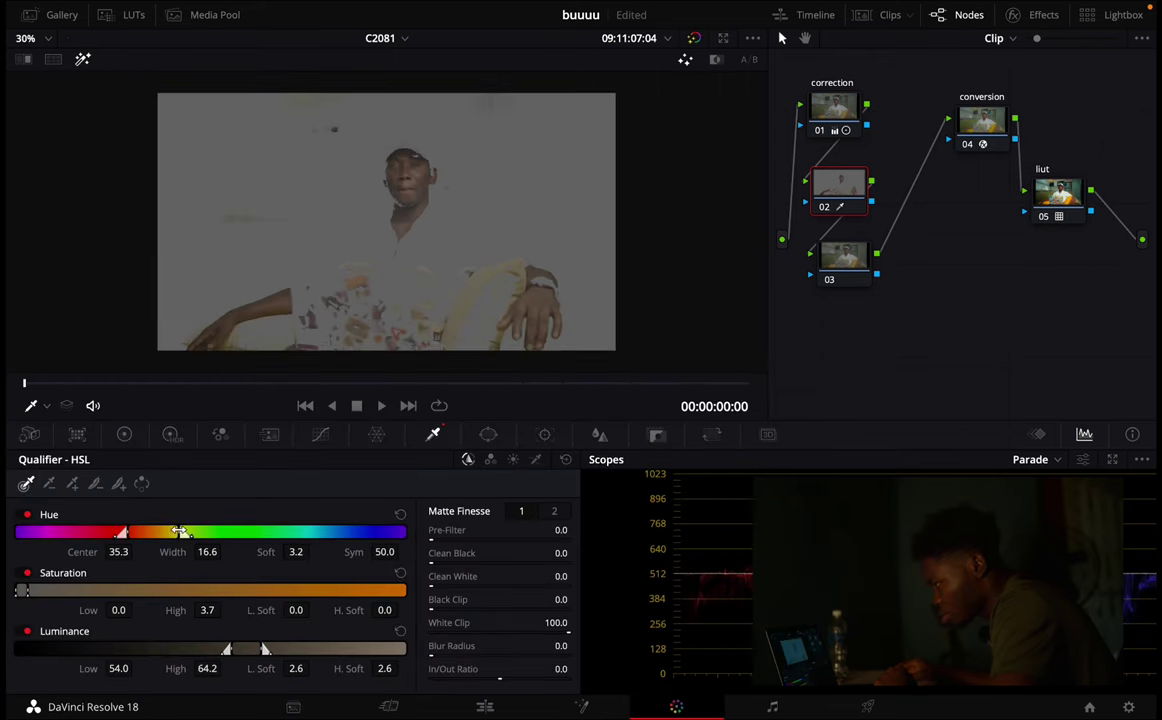
{"action": "left_click_drag", "start_coordinate": [158, 533], "coordinate": [159, 533]}
{"action": "left_click_drag", "start_coordinate": [208, 456], "coordinate": [199, 460]}
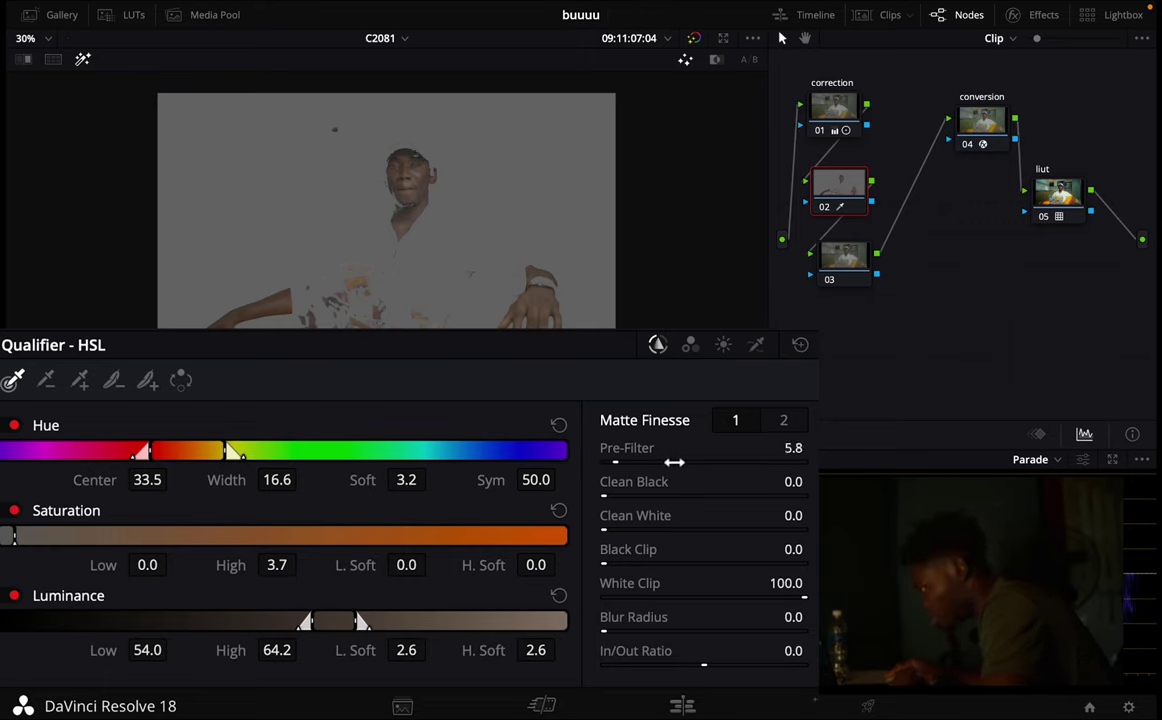
- Clean up the skin matte with pre-filter 25.3 and blur radius 45.5, then turn Highlight off
{"action": "left_click_drag", "start_coordinate": [675, 462], "coordinate": [780, 462]}
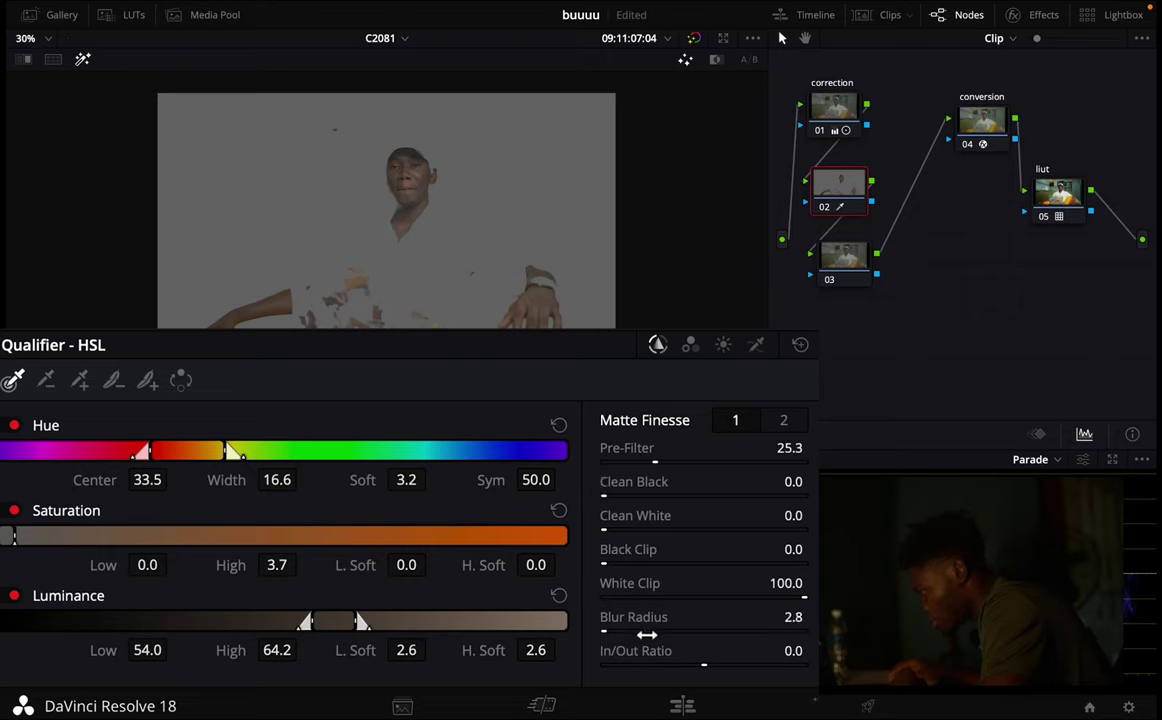
{"action": "left_click_drag", "start_coordinate": [669, 634], "coordinate": [752, 635]}
{"action": "left_click_drag", "start_coordinate": [613, 631], "coordinate": [815, 635]}
{"action": "left_click", "coordinate": [84, 60]}
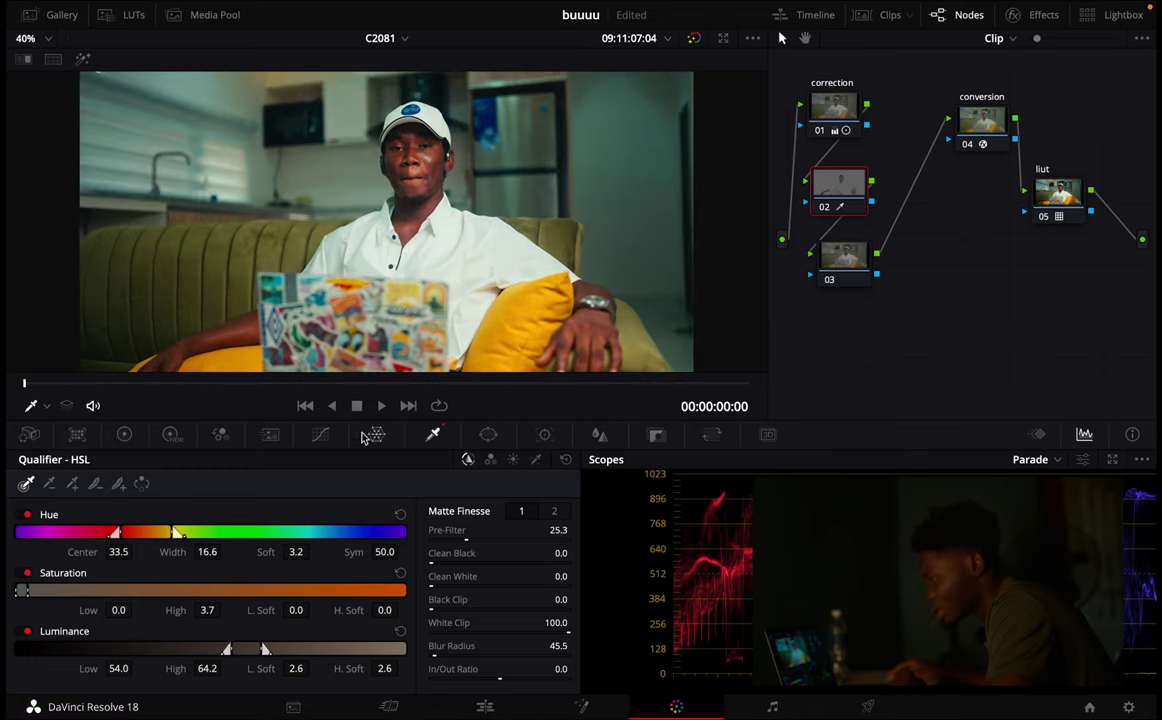
- Lift the skin midtones slightly with a custom curve point
{"action": "left_click", "coordinate": [320, 434]}
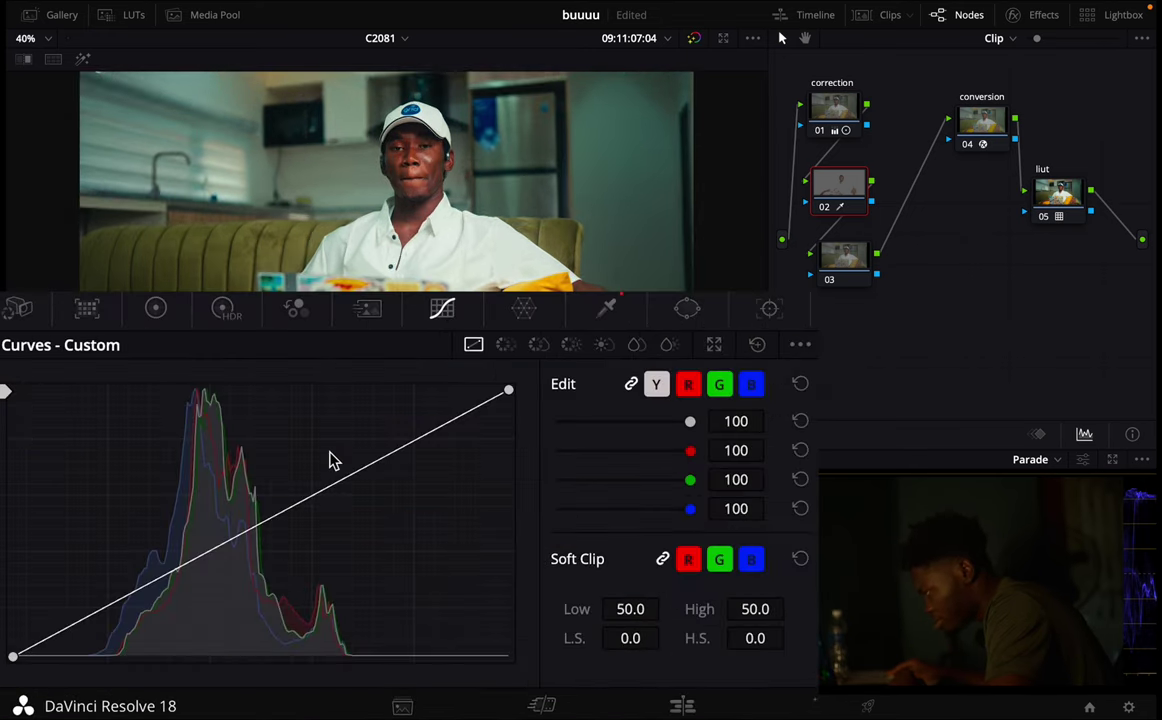
{"action": "left_click", "coordinate": [271, 518]}
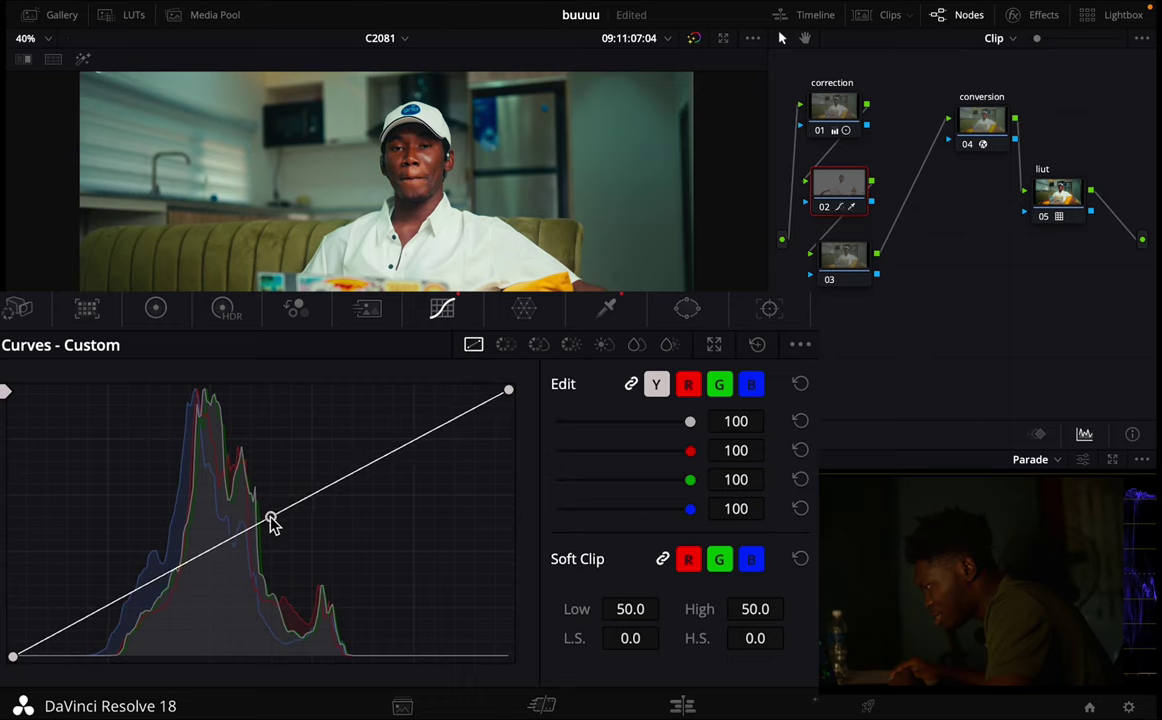
{"action": "left_click_drag", "start_coordinate": [271, 520], "coordinate": [270, 516]}
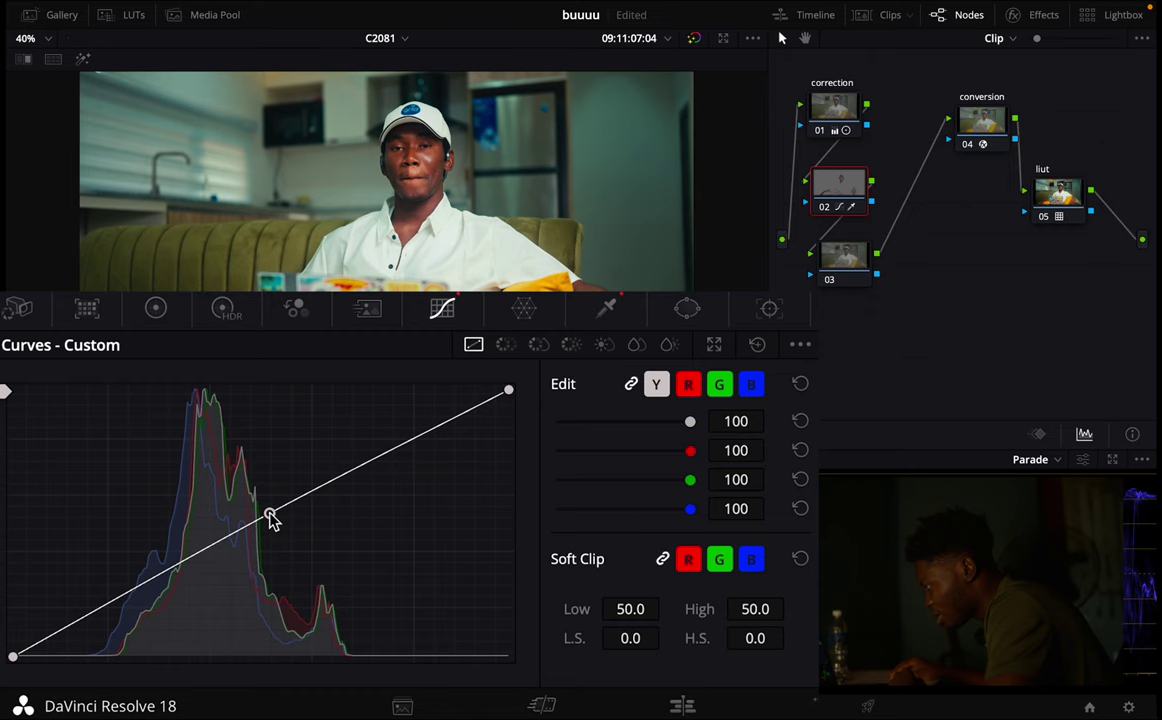
- Set Mid/Detail to -12.00 and saturation to 40.80, and warm gamma slightly (red 0.01, blue -0.02)
{"action": "left_click", "coordinate": [156, 309]}
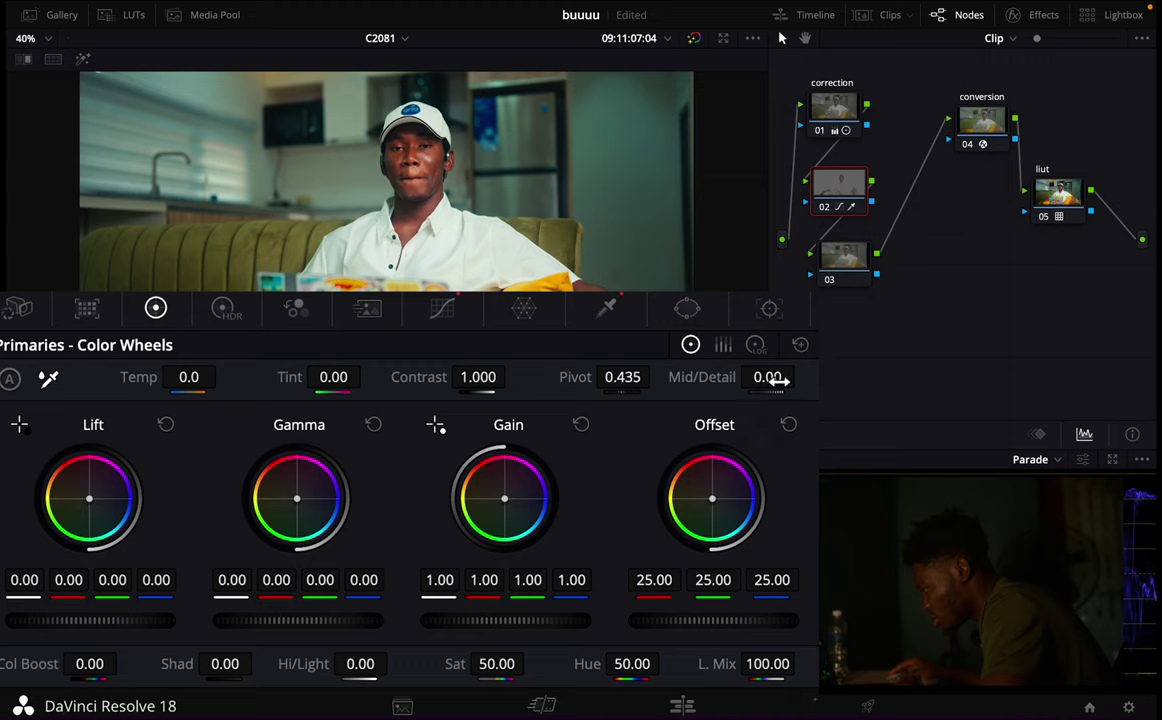
{"action": "left_click_drag", "start_coordinate": [777, 381], "coordinate": [769, 381]}
{"action": "left_click_drag", "start_coordinate": [760, 385], "coordinate": [756, 385]}
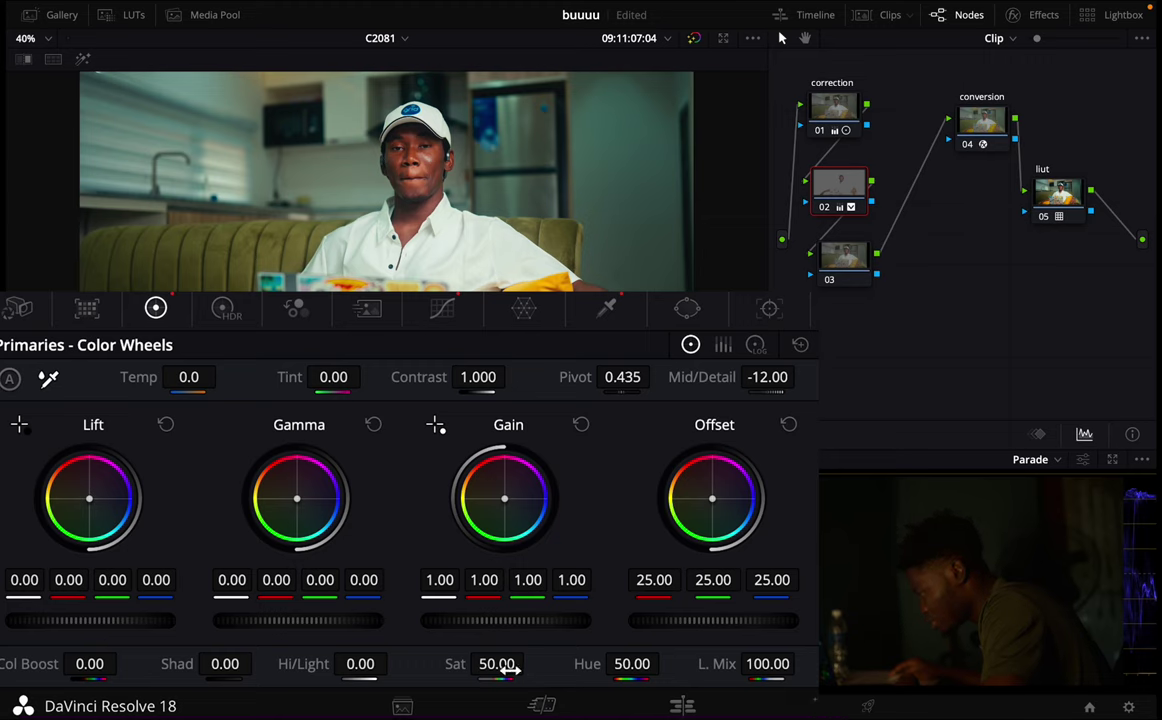
{"action": "left_click_drag", "start_coordinate": [506, 668], "coordinate": [463, 680]}
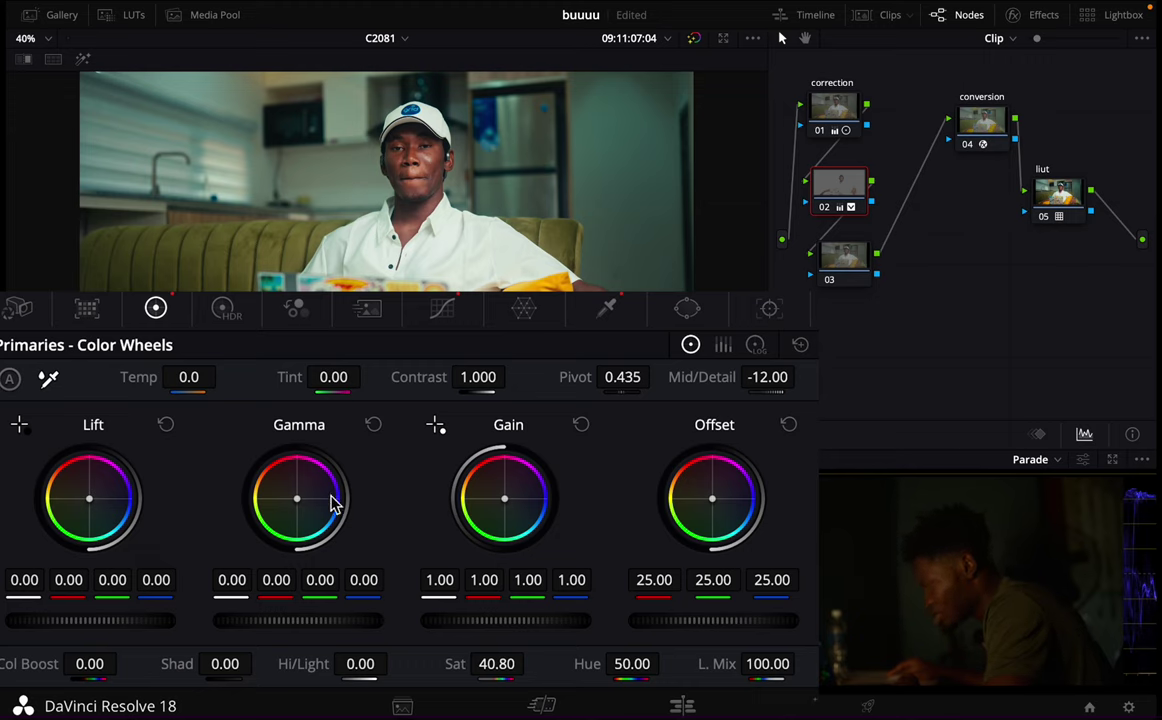
{"action": "left_click_drag", "start_coordinate": [297, 507], "coordinate": [292, 504]}
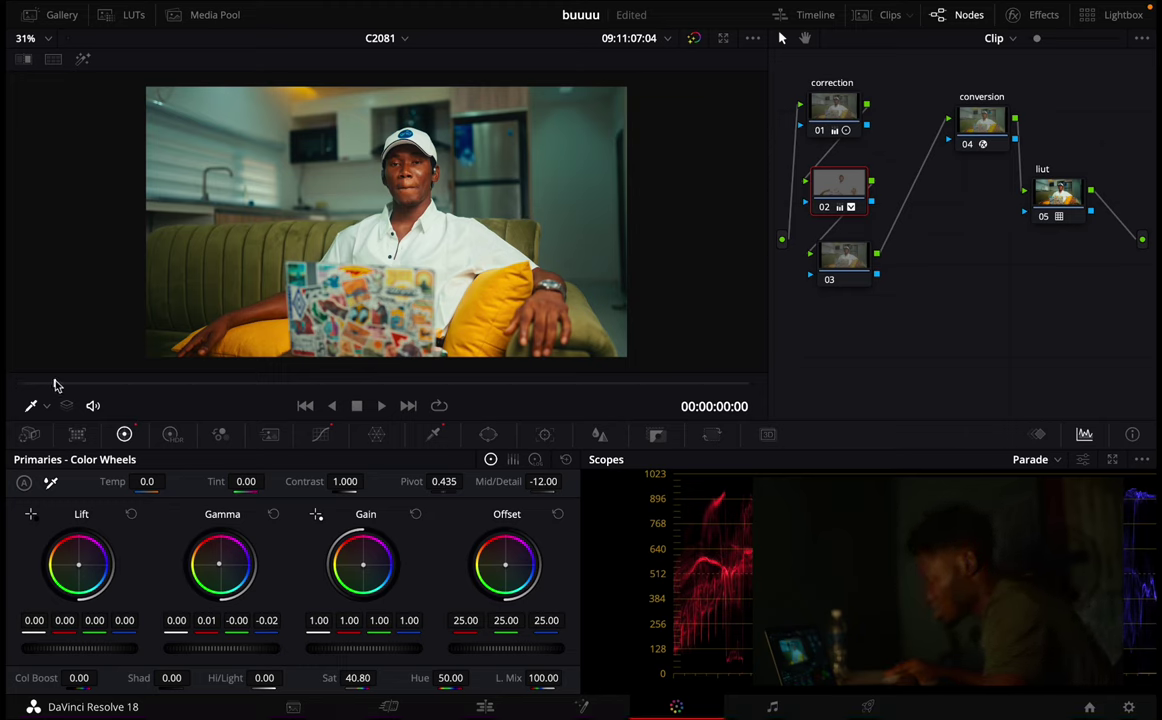
- Play the clip, delete the spare node 03, and move skin node 02 lower in the graph
{"action": "key", "text": "space"}
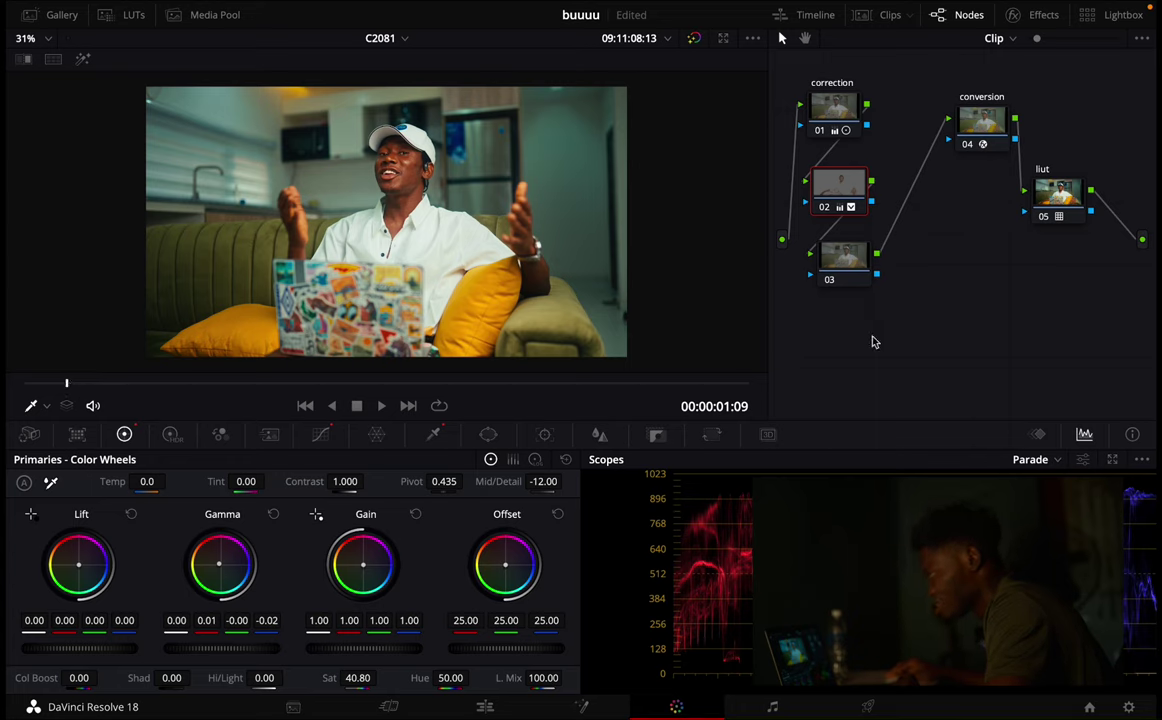
{"action": "left_click_drag", "start_coordinate": [847, 282], "coordinate": [921, 270]}
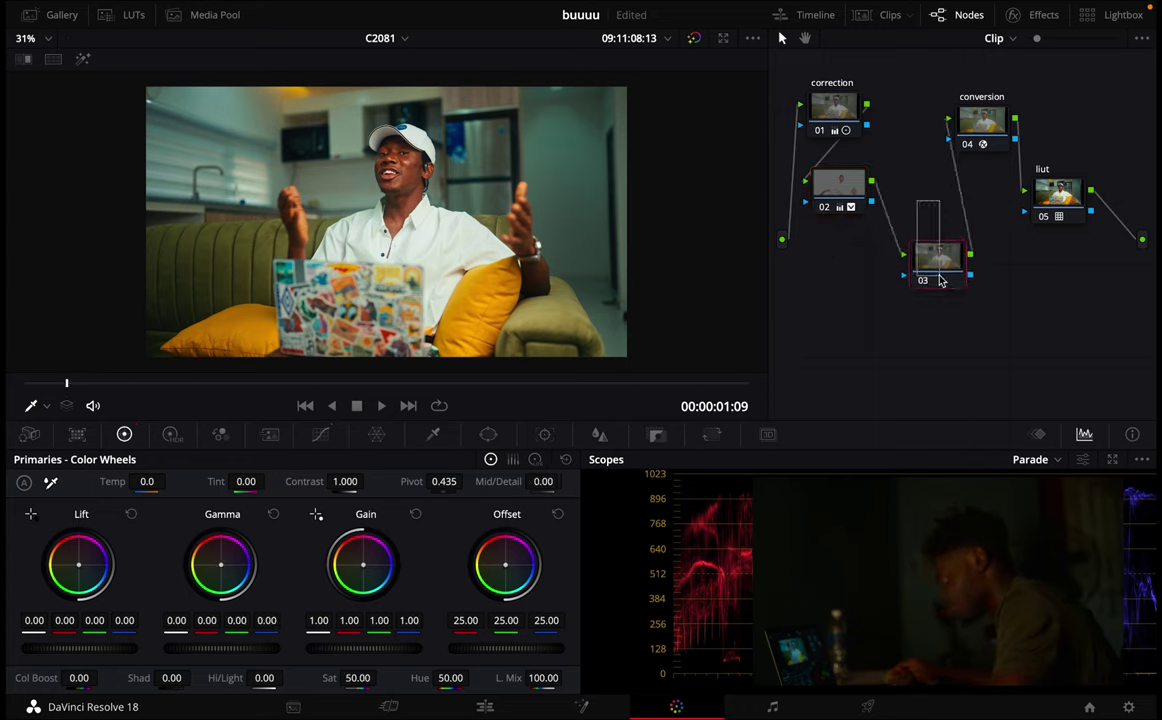
{"action": "key", "text": "Delete"}
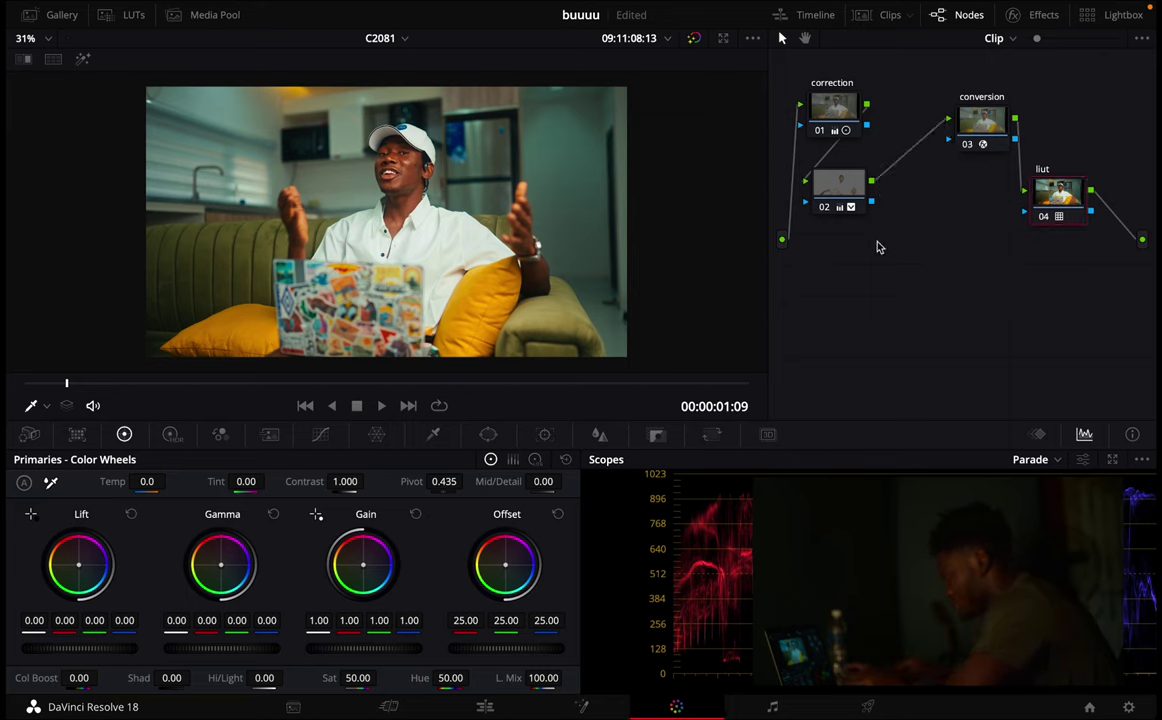
{"action": "left_click_drag", "start_coordinate": [835, 189], "coordinate": [836, 209]}
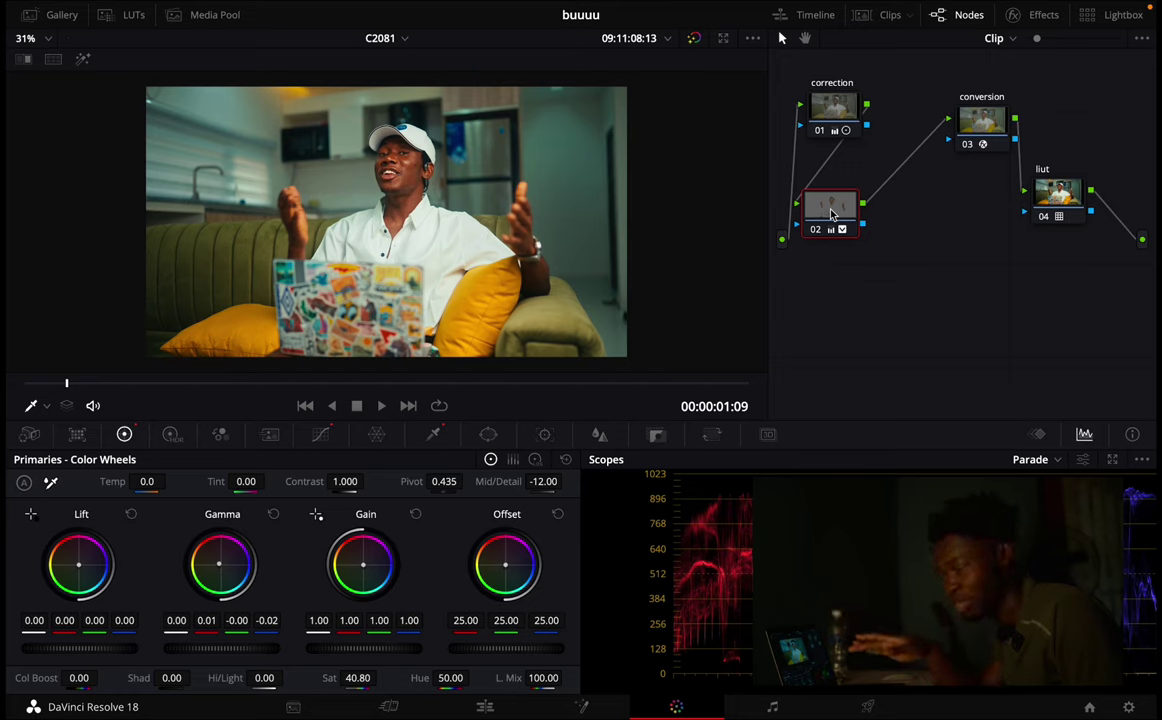
{"action": "right_click", "coordinate": [833, 213]}
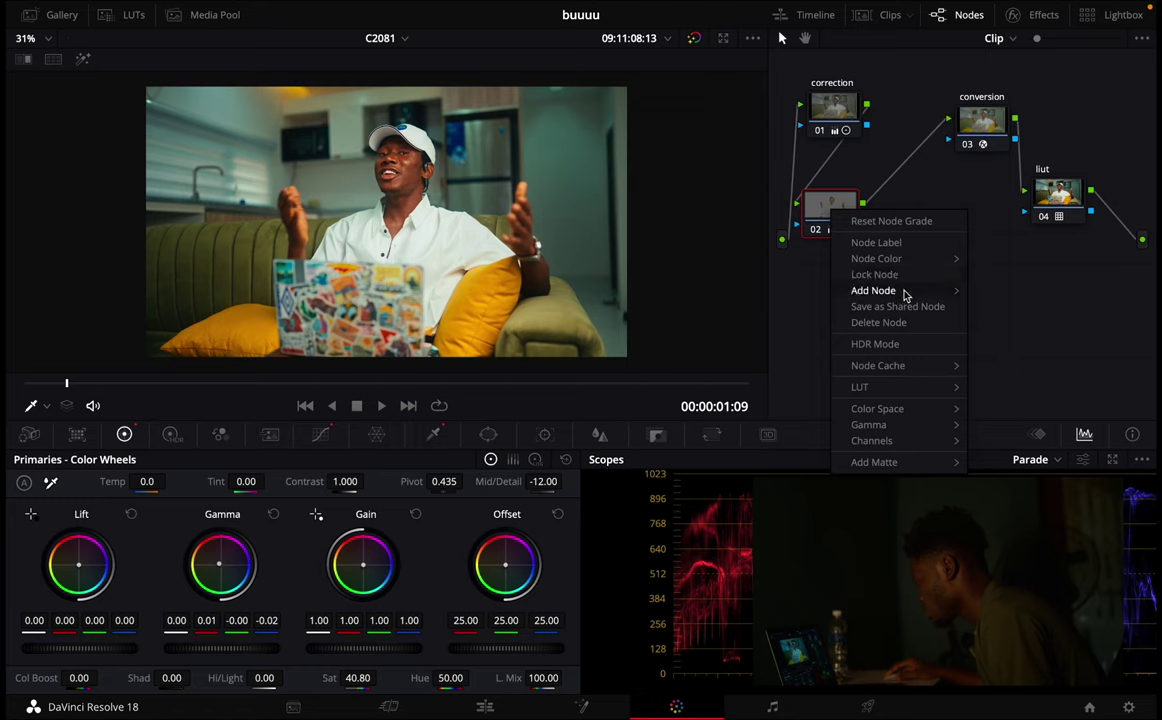
- Add an outside node 03 after skin node 02, place it below, and check its matte with Highlight
{"action": "mouse_move", "coordinate": [904, 292]}
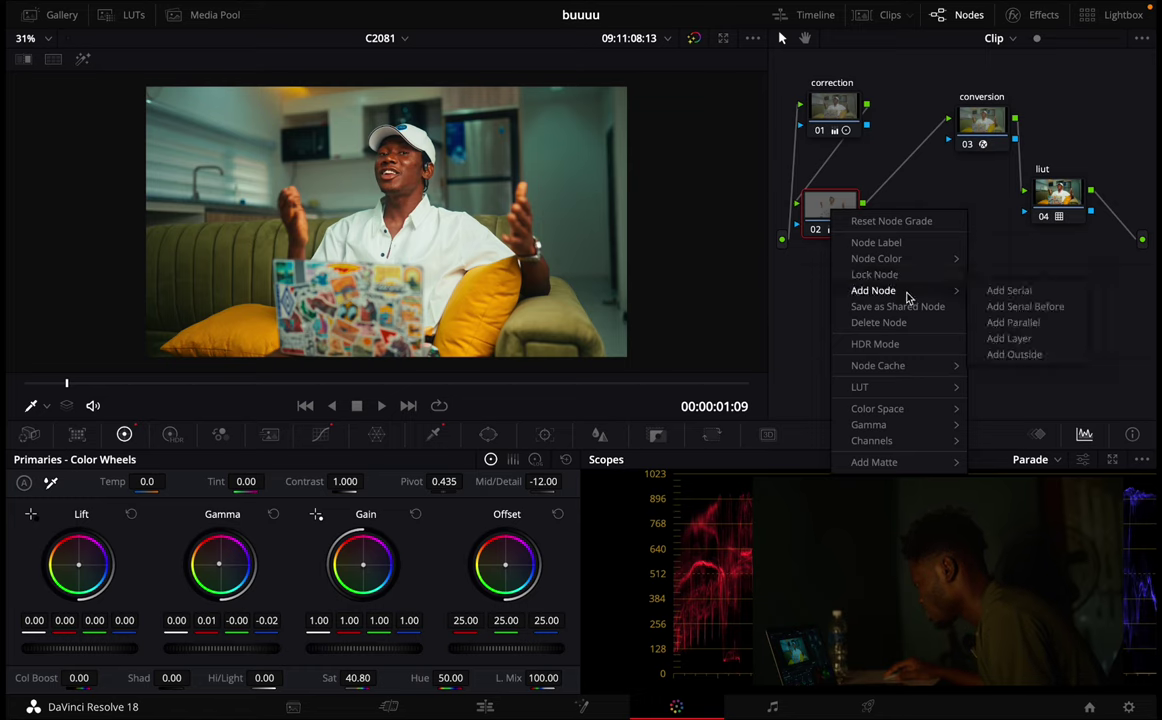
{"action": "left_click", "coordinate": [1014, 355]}
{"action": "left_click_drag", "start_coordinate": [920, 227], "coordinate": [812, 289]}
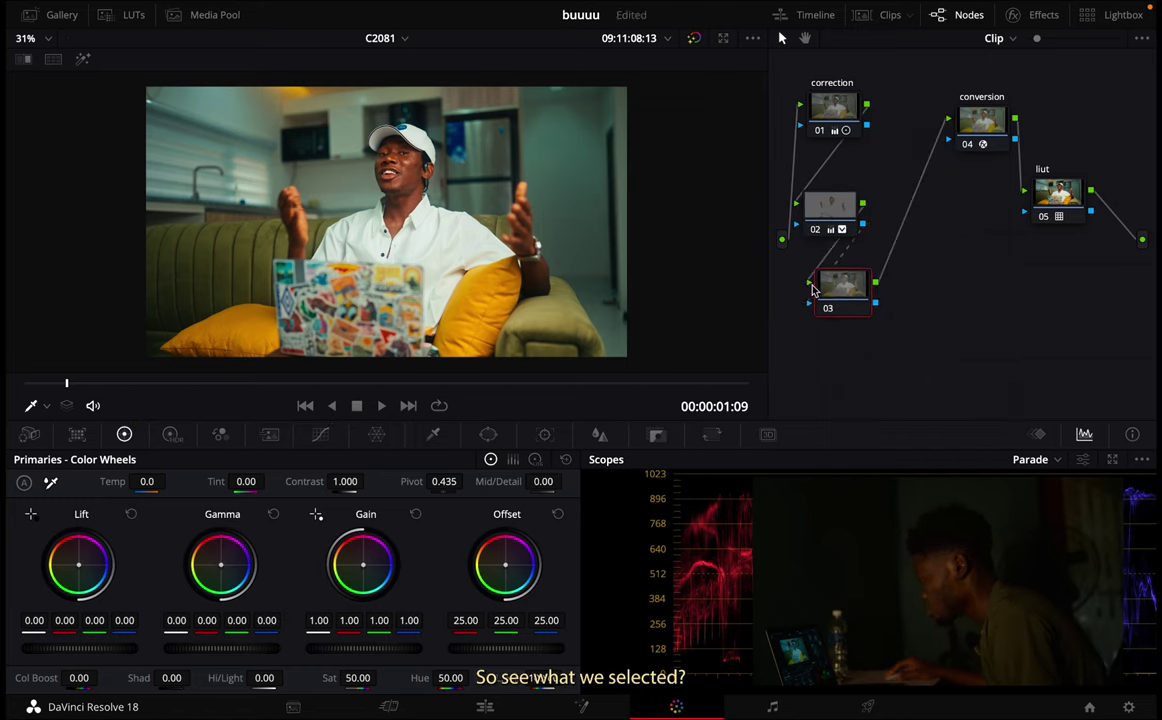
{"action": "left_click", "coordinate": [83, 60]}
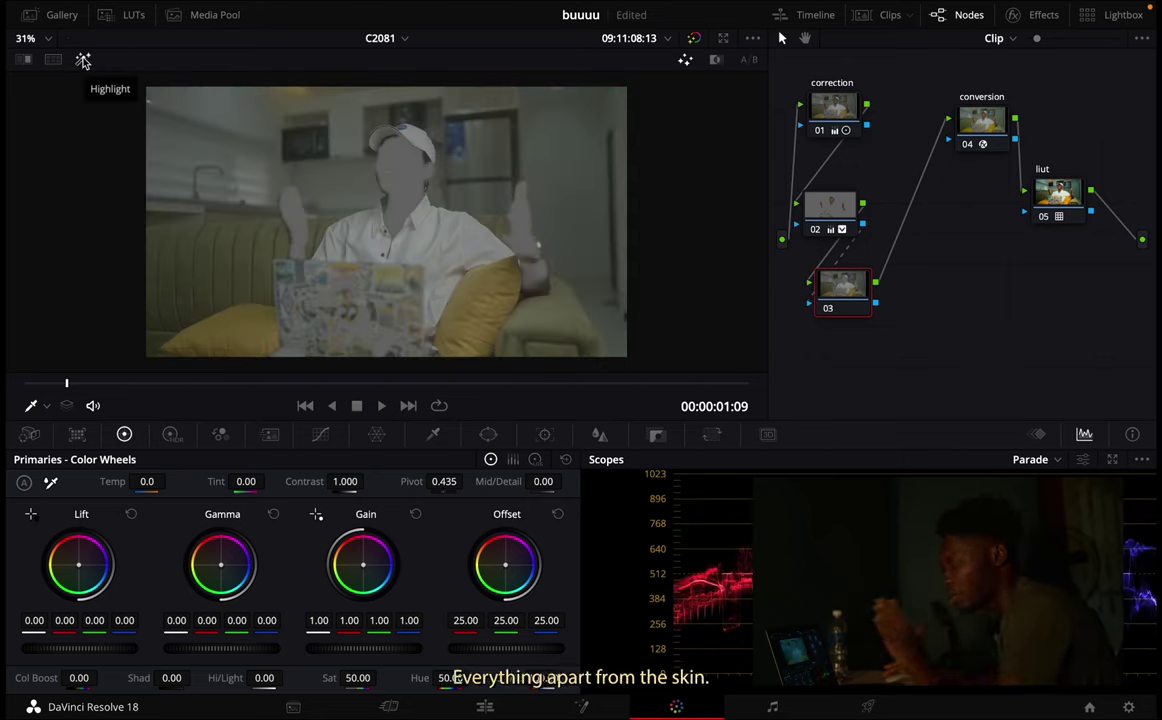
{"action": "left_click", "coordinate": [83, 60]}
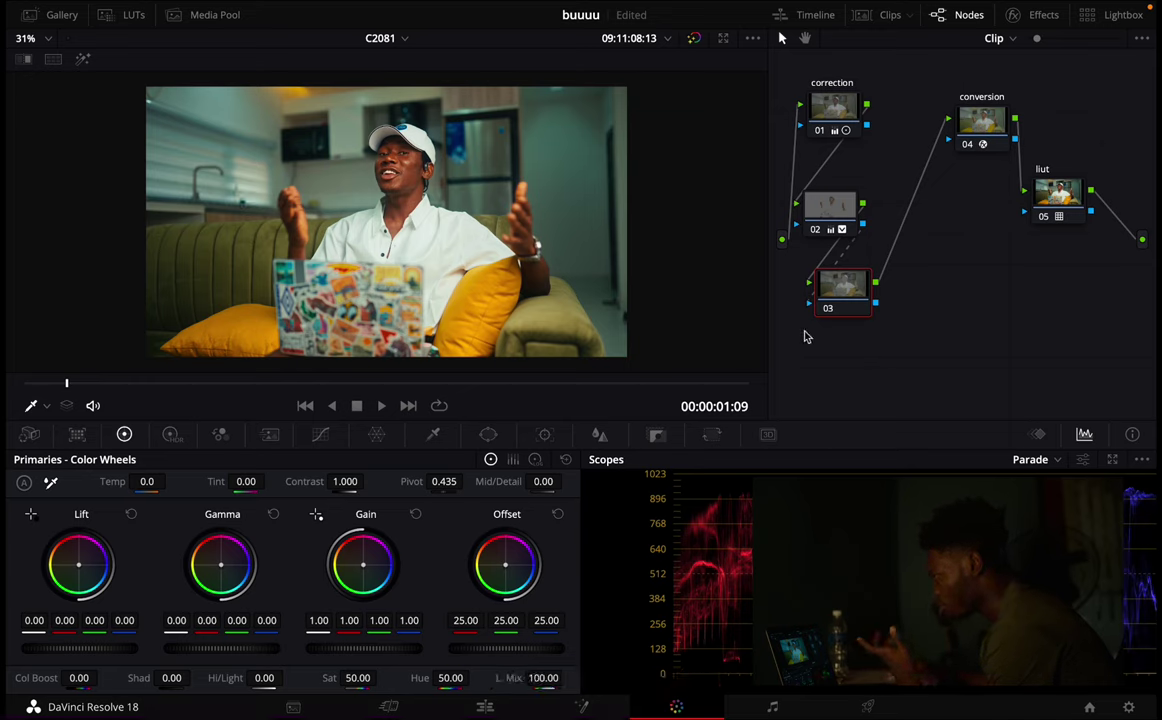
{"action": "left_click_drag", "start_coordinate": [842, 288], "coordinate": [824, 292]}
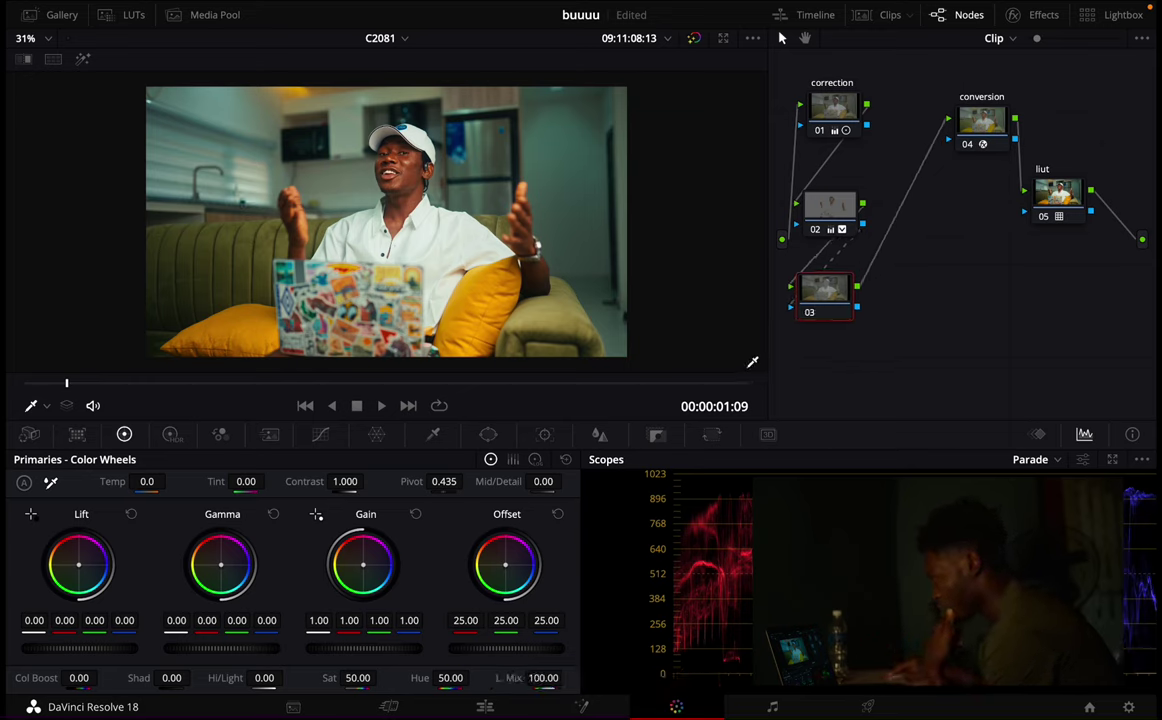
{"action": "left_click", "coordinate": [319, 436]}
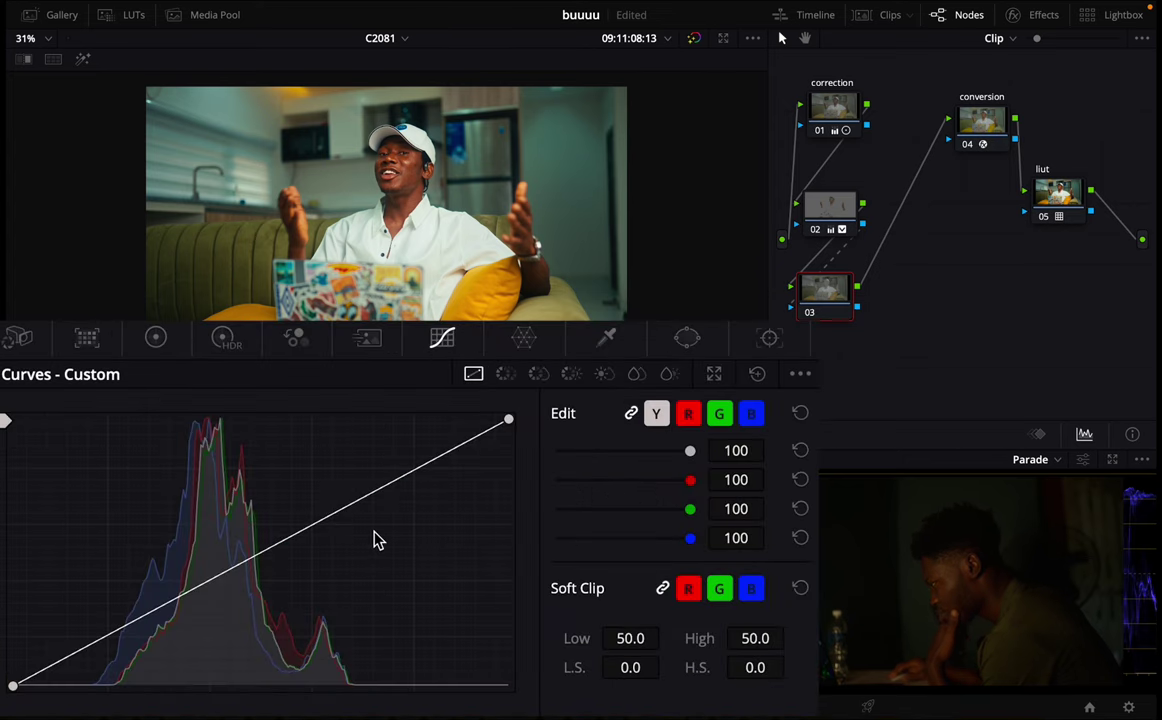
- Pull the Hue vs Sat curve down to about 0.61 across the green-yellow hues
{"action": "left_click", "coordinate": [506, 377]}
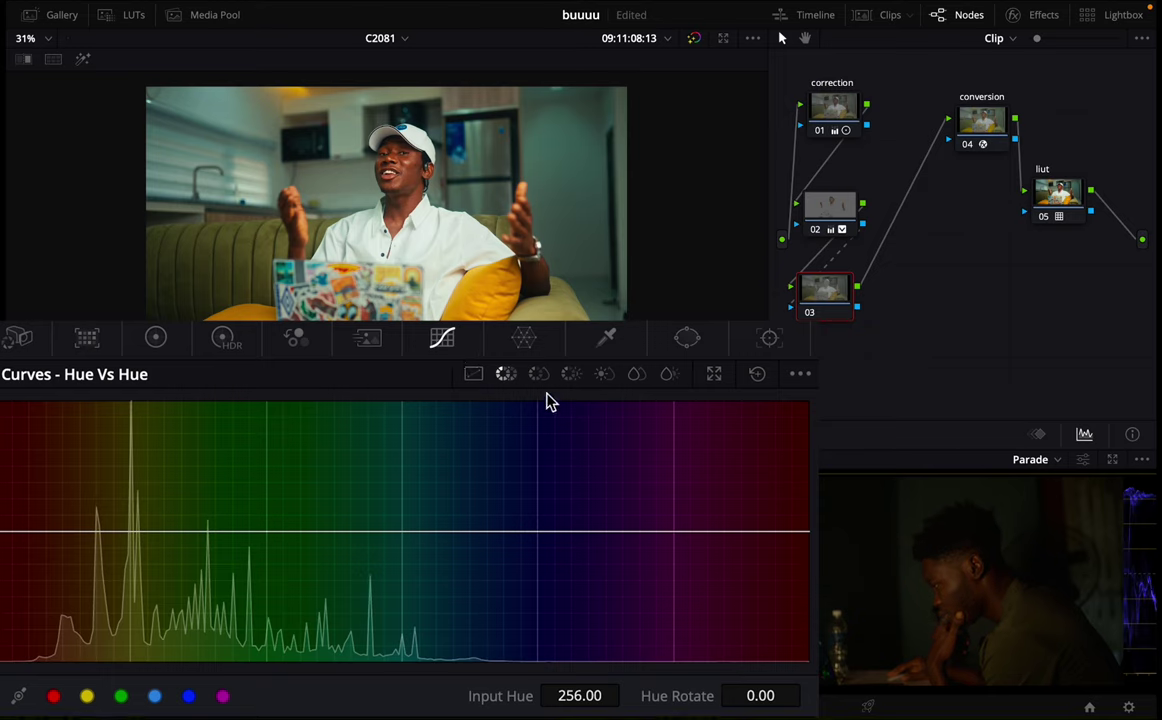
{"action": "left_click", "coordinate": [538, 376]}
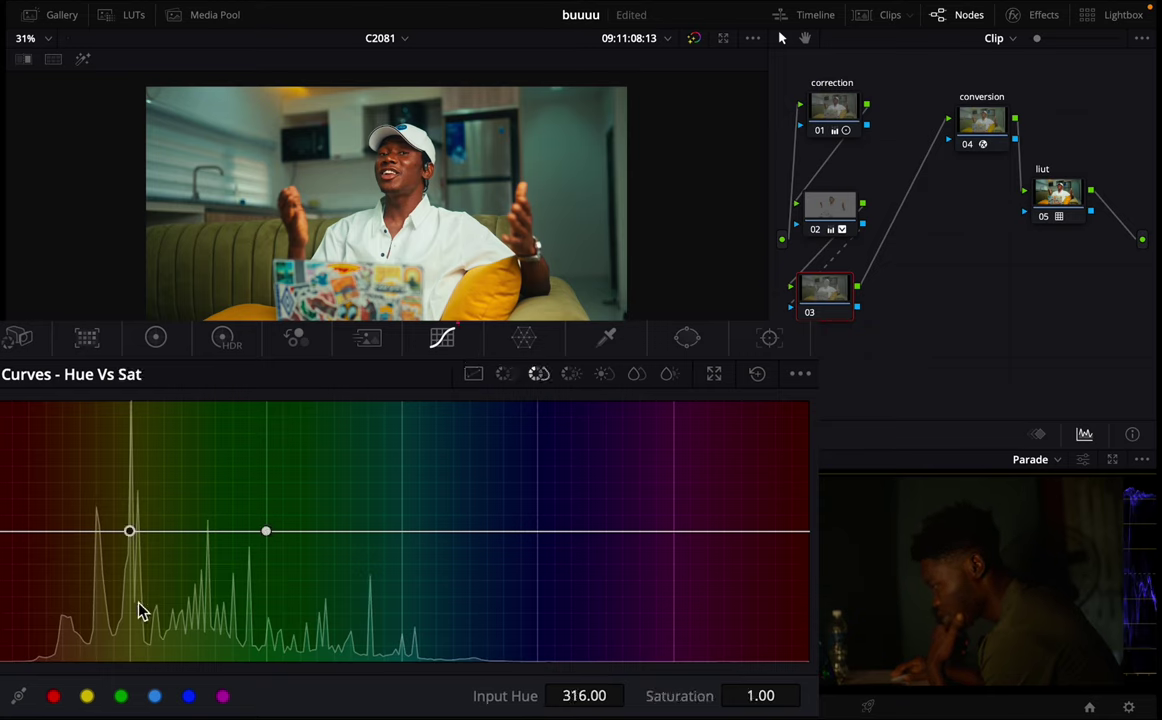
{"action": "mouse_move", "coordinate": [130, 533]}
{"action": "left_mouse_down"}
{"action": "mouse_move", "coordinate": [110, 617]}
{"action": "mouse_move", "coordinate": [131, 541]}
{"action": "left_mouse_up"}
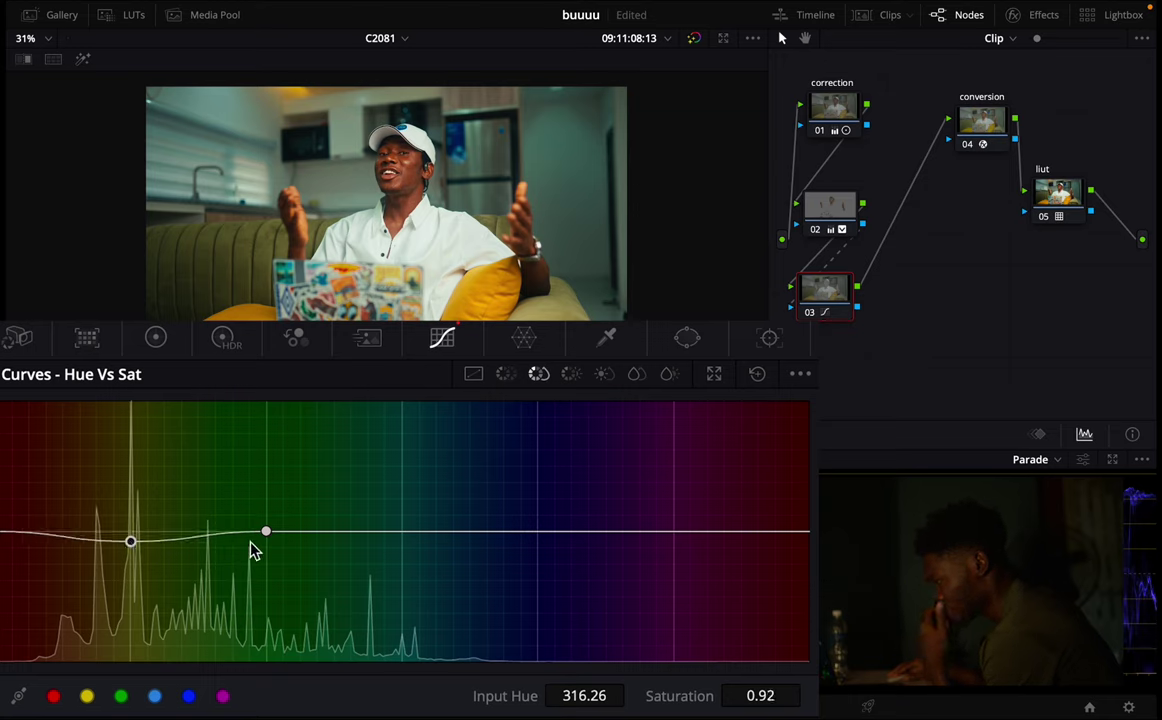
{"action": "left_click", "coordinate": [399, 533]}
{"action": "left_click_drag", "start_coordinate": [266, 531], "coordinate": [236, 582]}
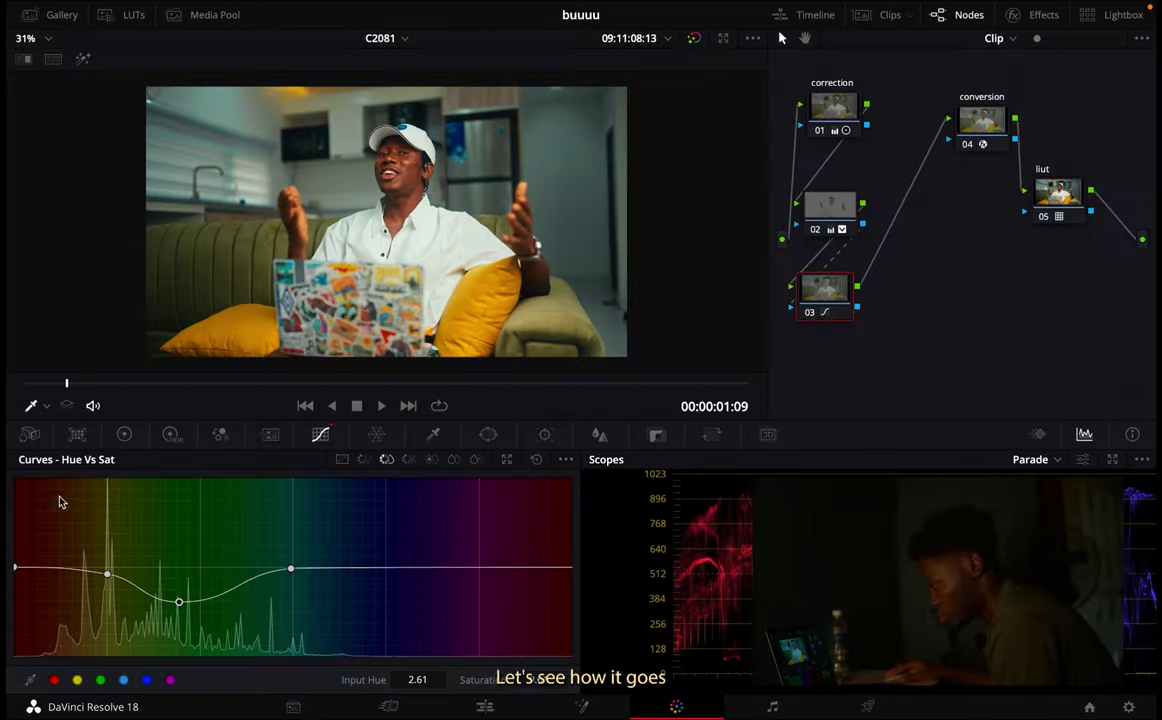
- Nudge the outside node's Gain to red 0.98, green 1.01 and blue 1.01
{"action": "left_click", "coordinate": [124, 434]}
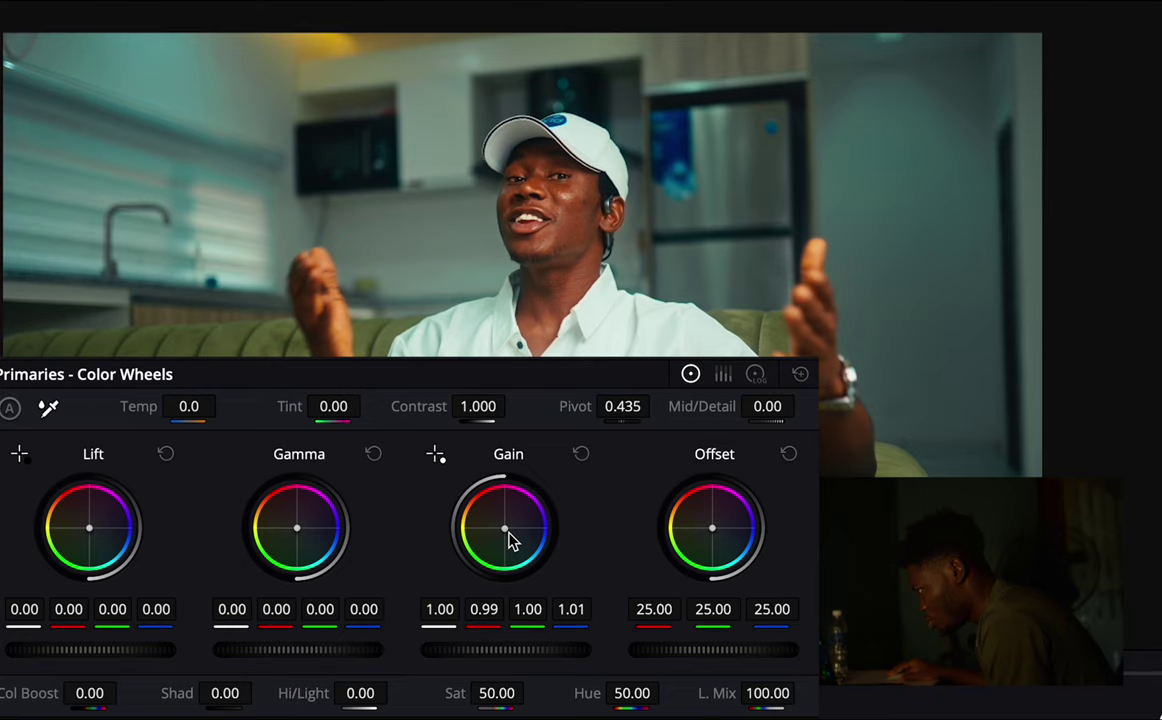
{"action": "left_click_drag", "start_coordinate": [512, 540], "coordinate": [513, 541]}
{"action": "left_click_drag", "start_coordinate": [510, 534], "coordinate": [508, 534]}
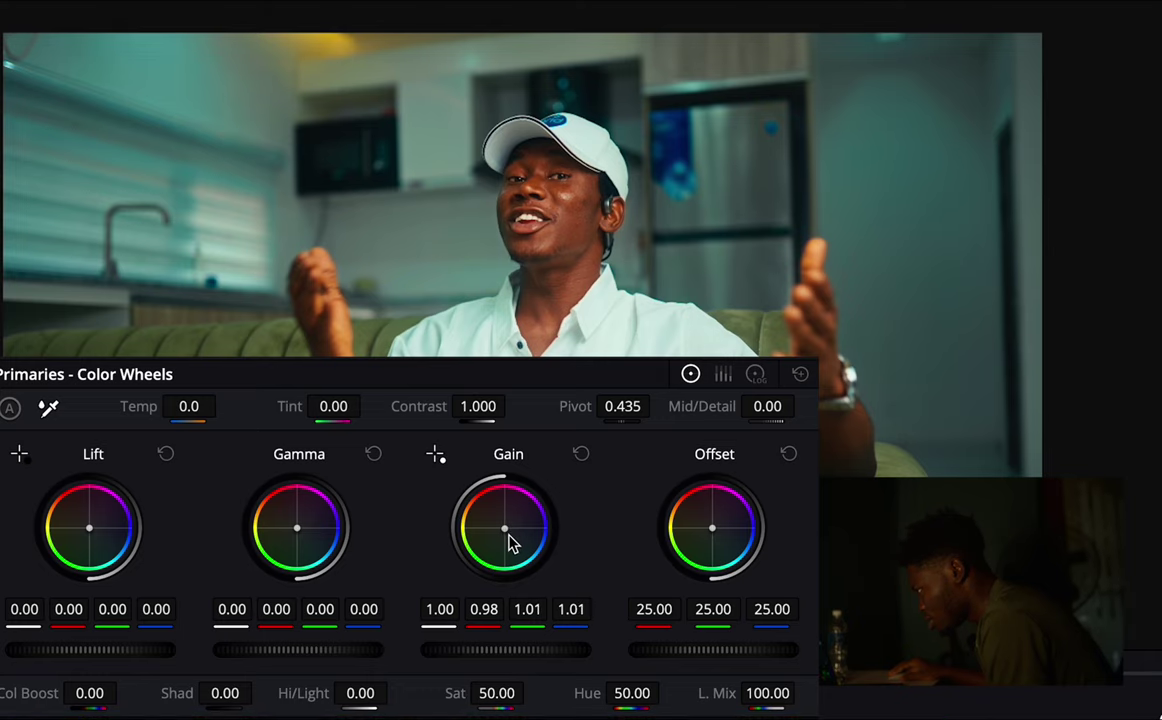